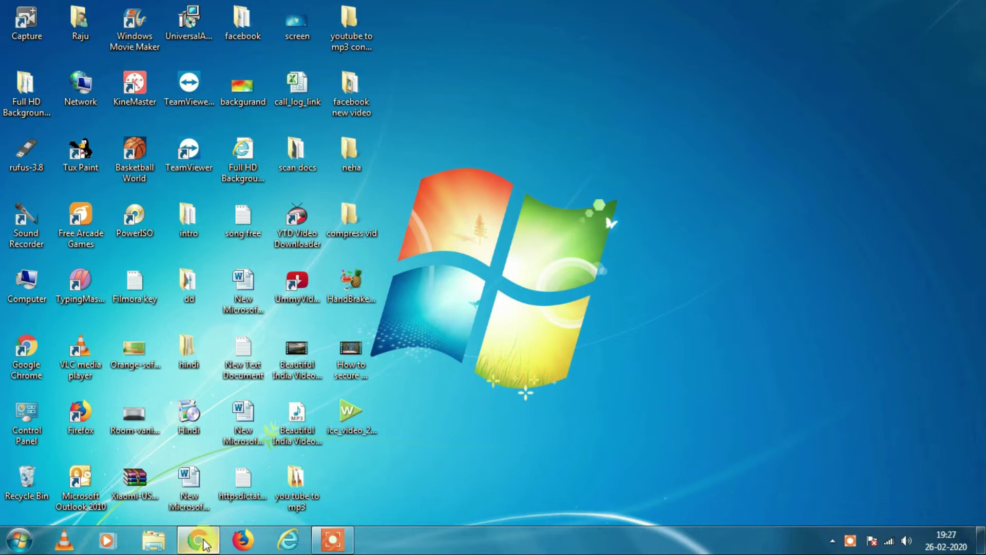
Step: Open Google Chrome and search Google for "handbrake for pc"
left_click(200, 539)
left_click(360, 290)
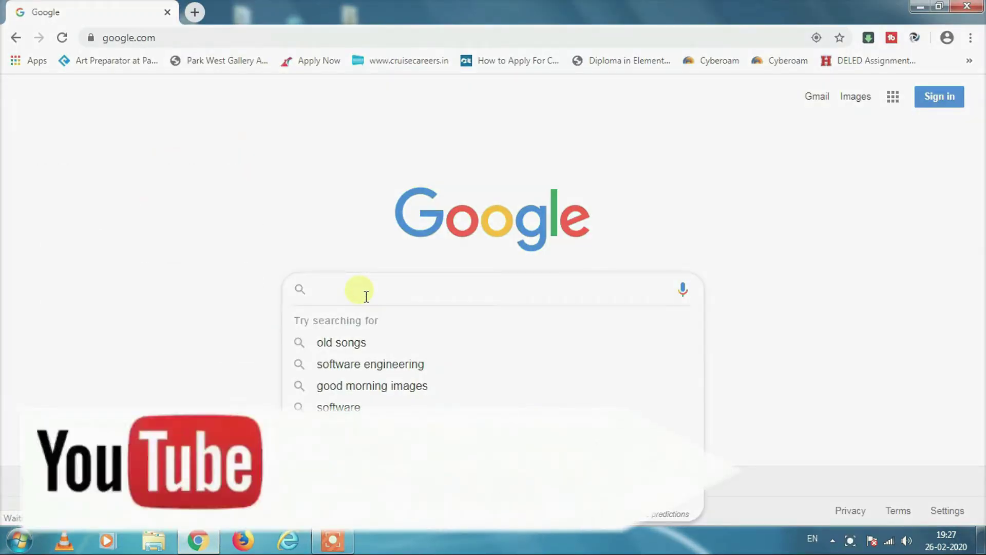
type("hand")
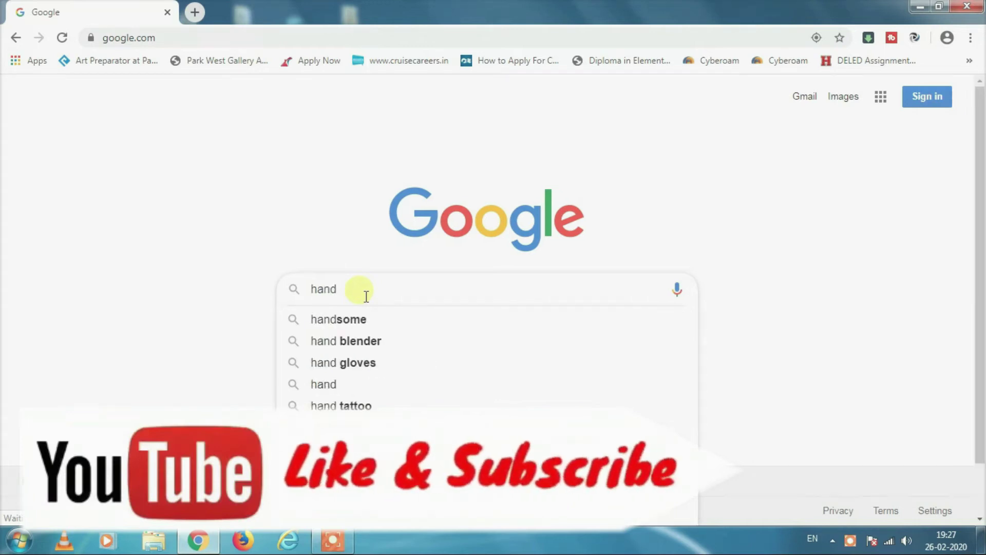
type("bre")
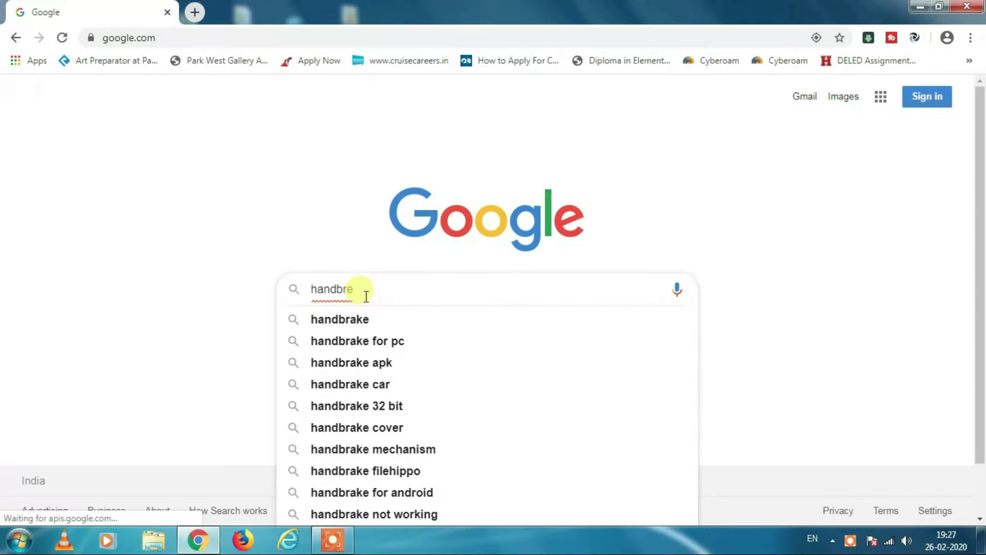
left_click(378, 341)
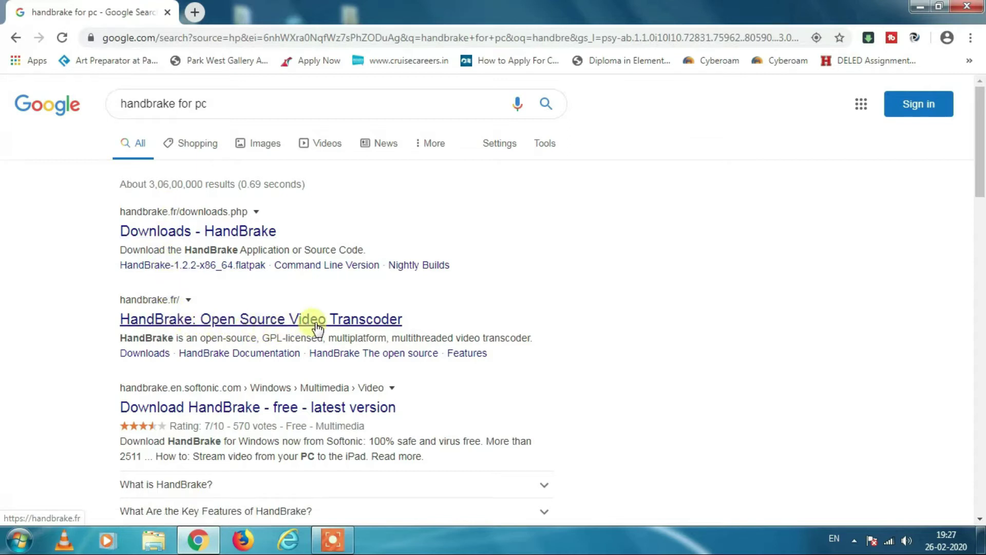
Step: Open the official HandBrake website from the results and download HandBrake 1.3.1 for Windows
left_click(216, 323)
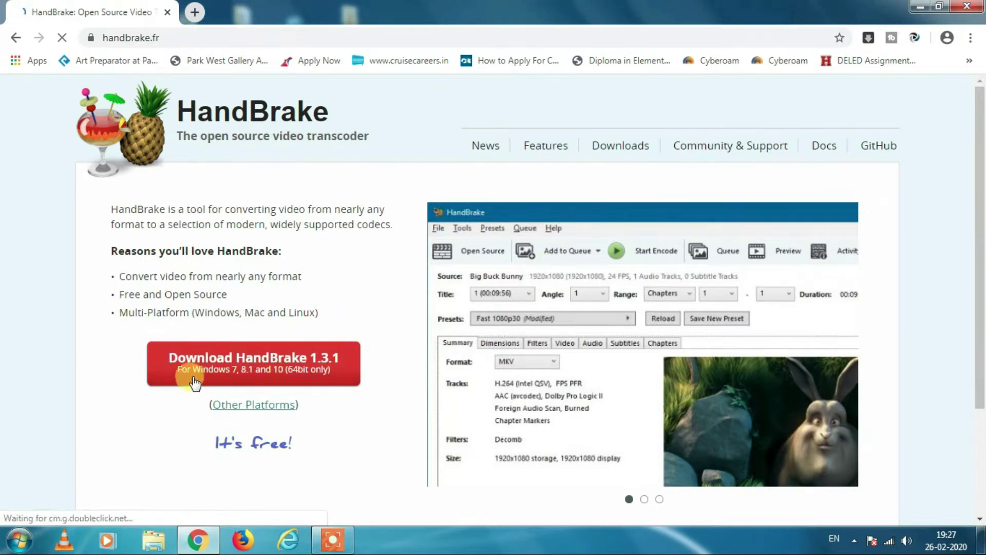
scroll(355, 366, "down", 2)
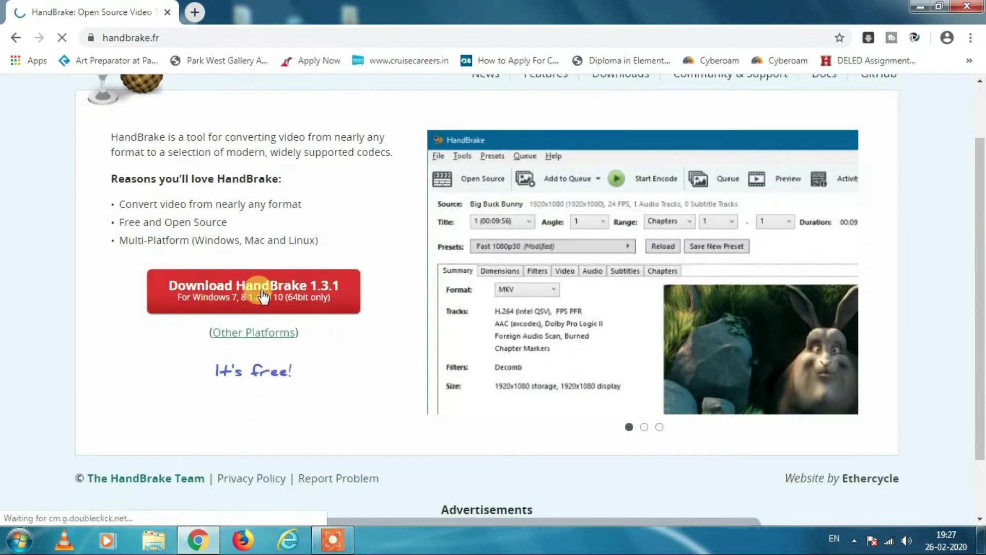
left_click(248, 297)
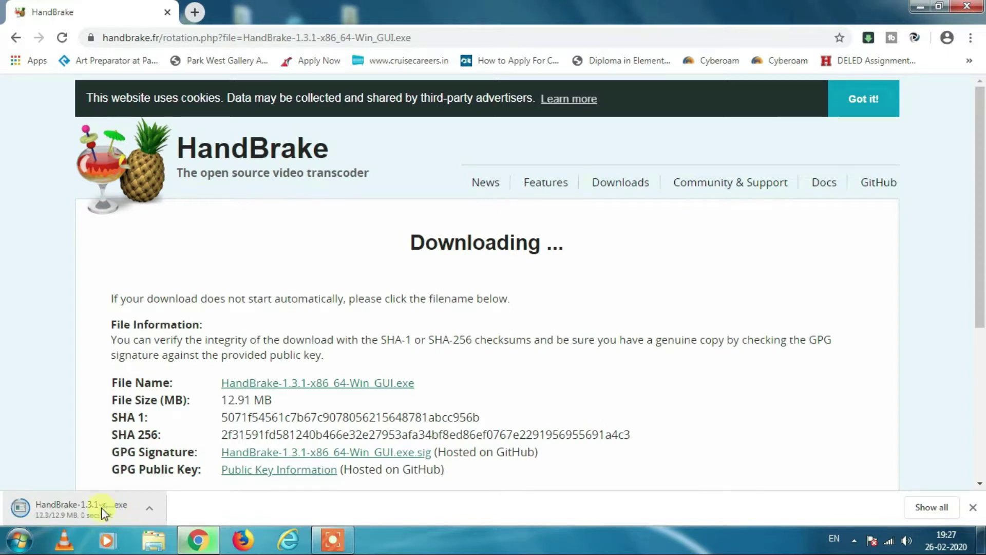
Step: Run the downloaded HandBrake 1.3.1 installer and complete the setup in C:\Program Files\HandBrake
left_click(134, 514)
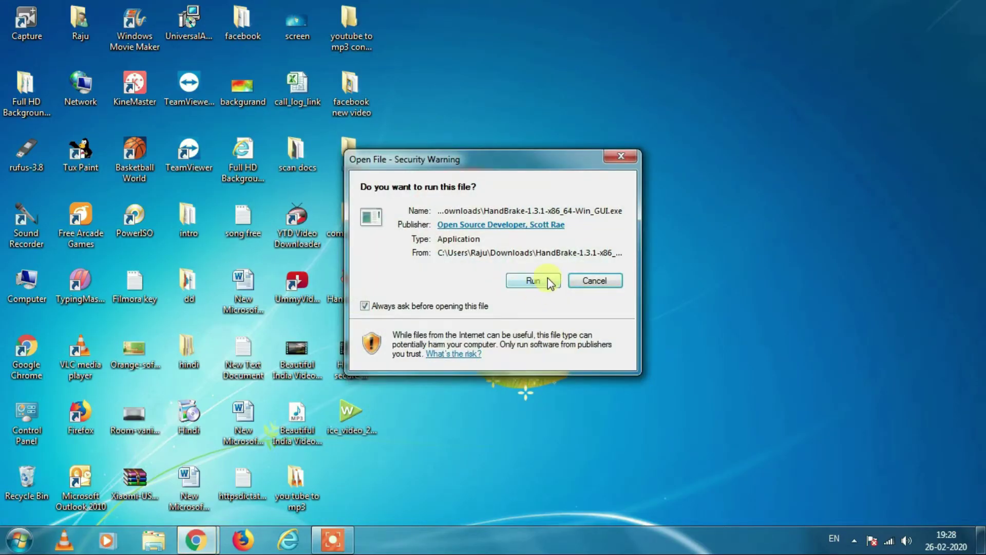
left_click(547, 279)
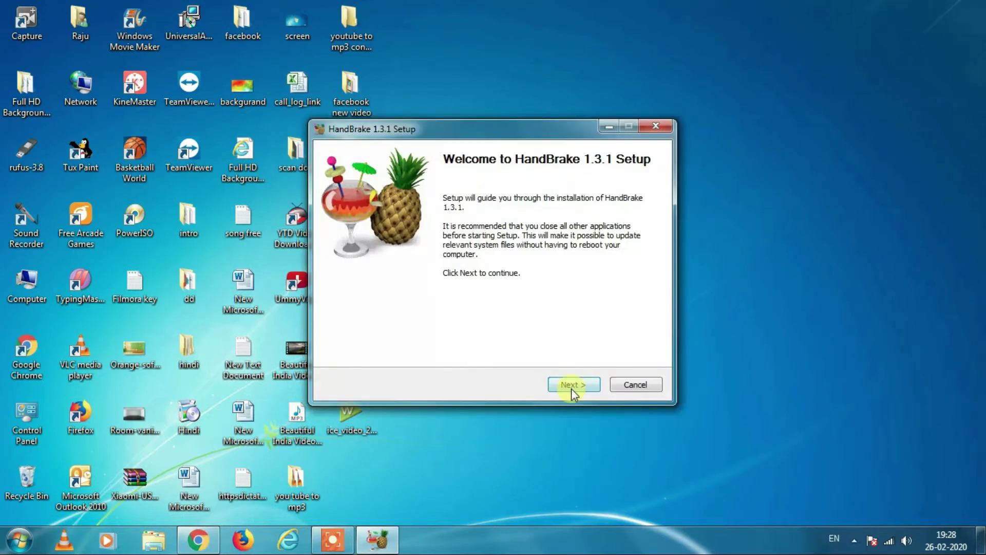
left_click(571, 389)
left_click(568, 384)
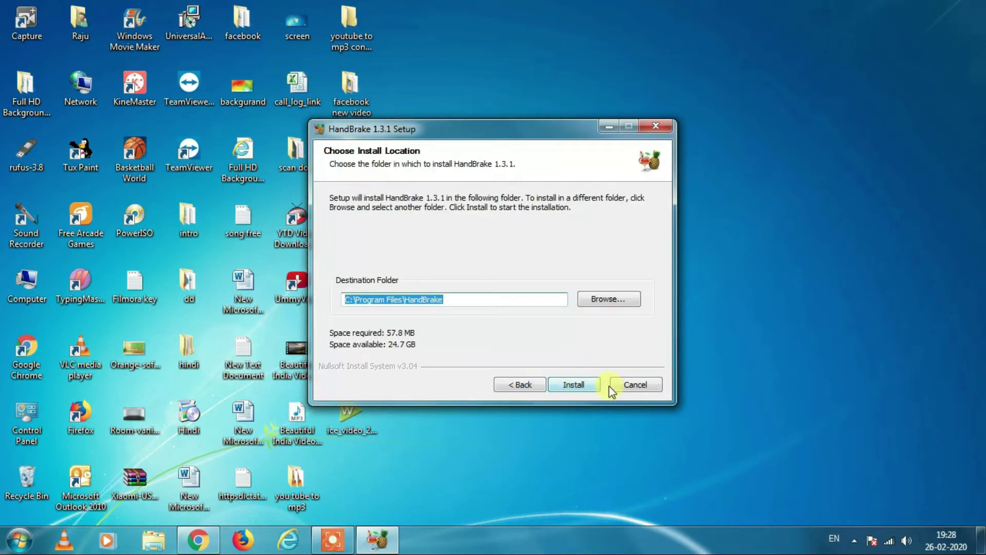
left_click(573, 387)
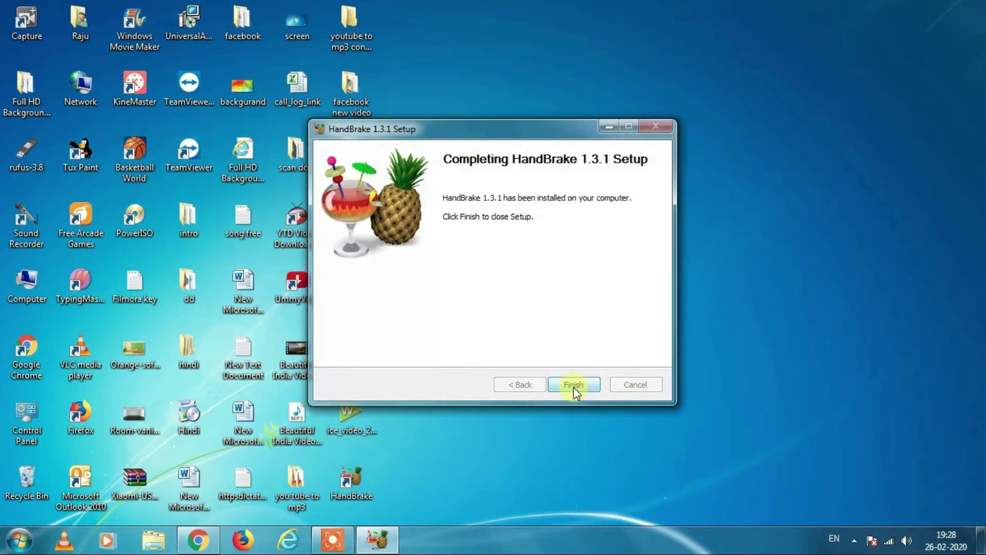
left_click(574, 385)
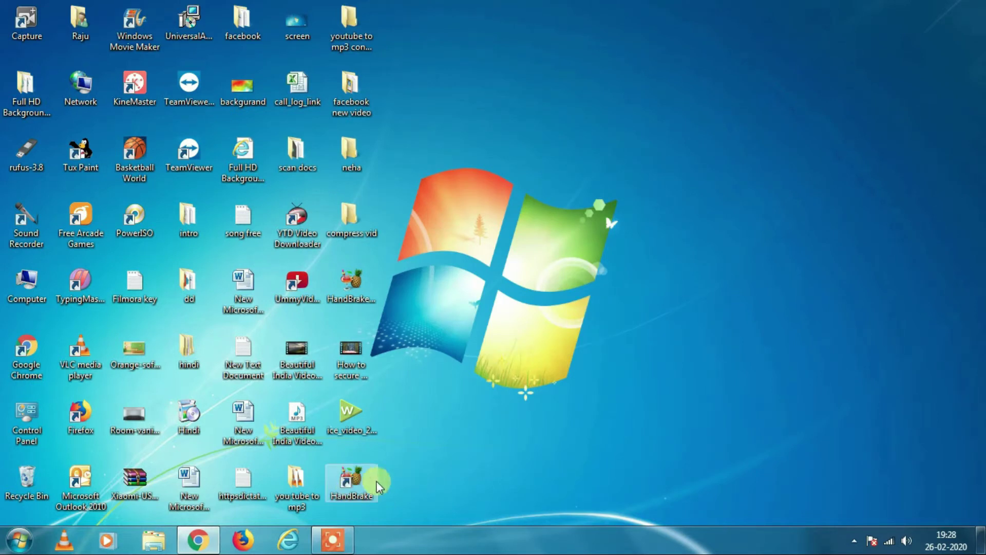
Step: Launch HandBrake from the desktop and move its window down to uncover the video files
left_click(360, 480)
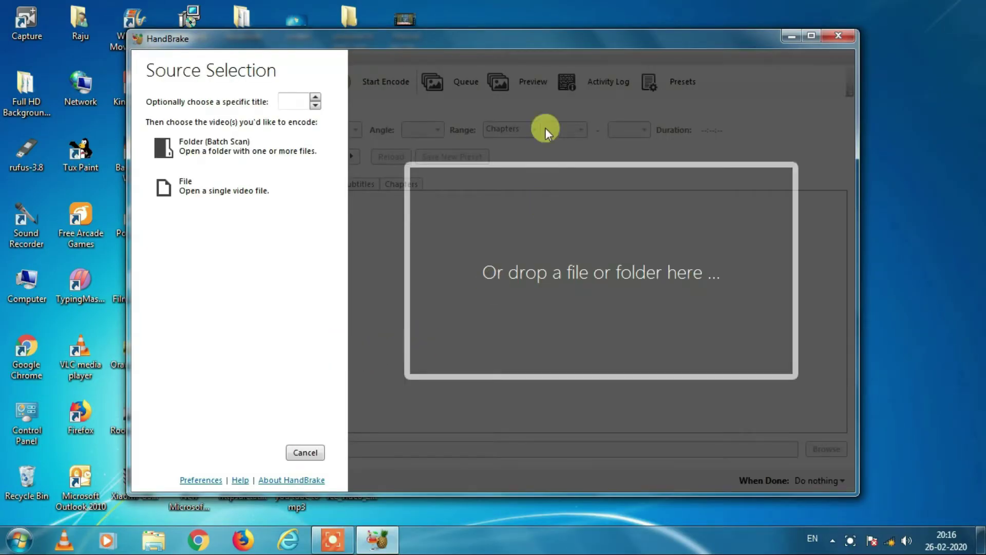
left_click_drag(517, 42, 521, 112)
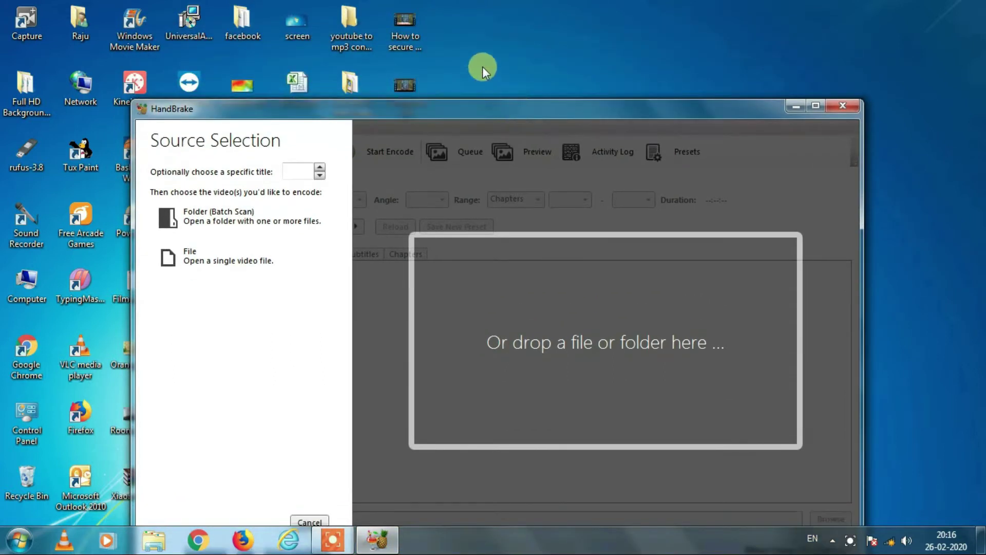
Step: Check the file size of the desktop video "How to secure facebook account" in its properties, and close them
right_click(408, 32)
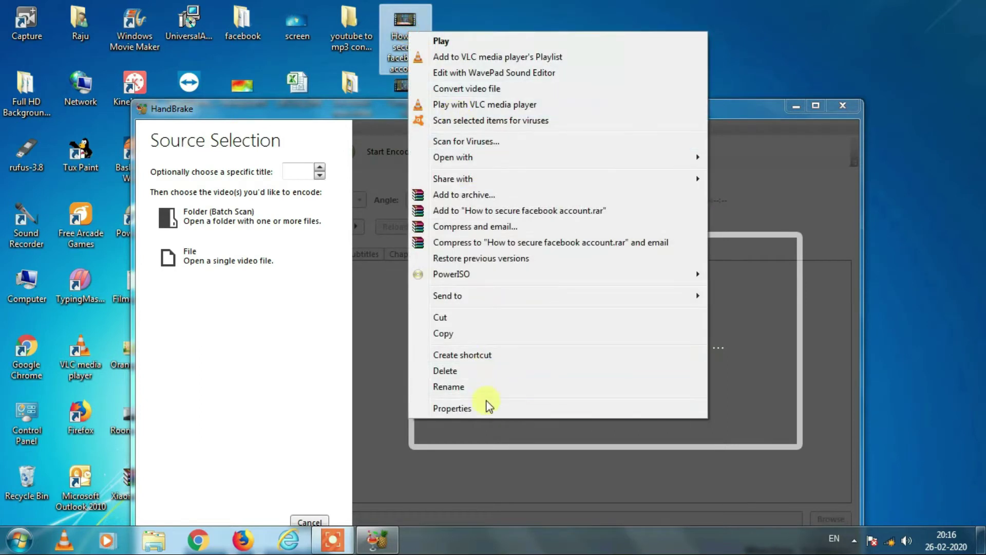
left_click(488, 406)
left_click_drag(480, 191, 509, 192)
left_click(578, 387)
Step: Load the "How to secure facebook account" video into maximized HandBrake as the source, keeping the MP4 output format
left_click_drag(404, 22, 546, 353)
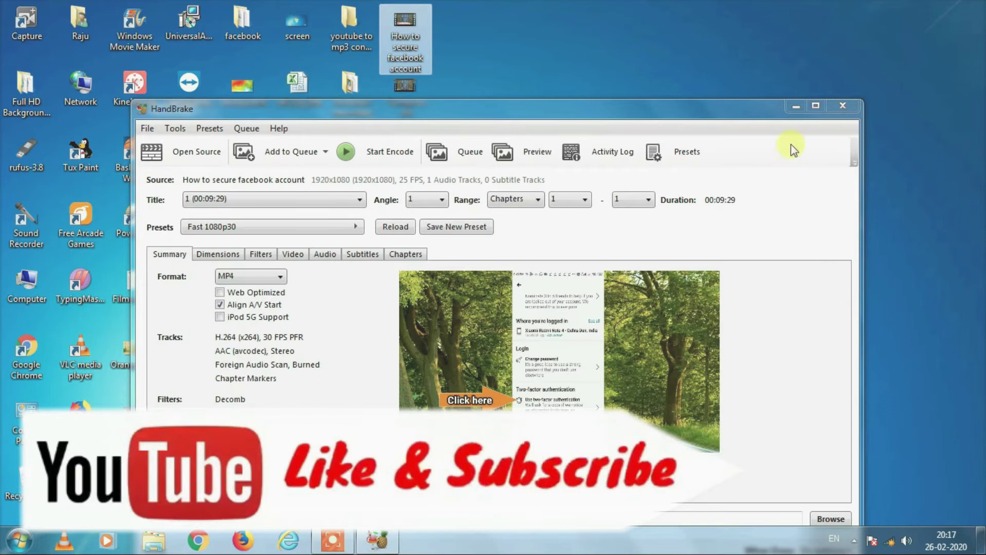
left_click(815, 105)
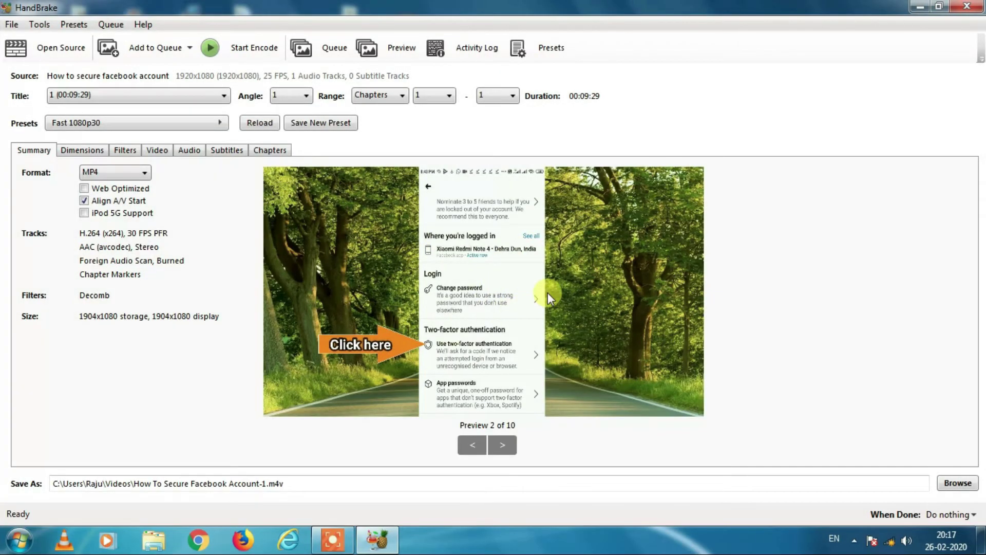
left_click(145, 176)
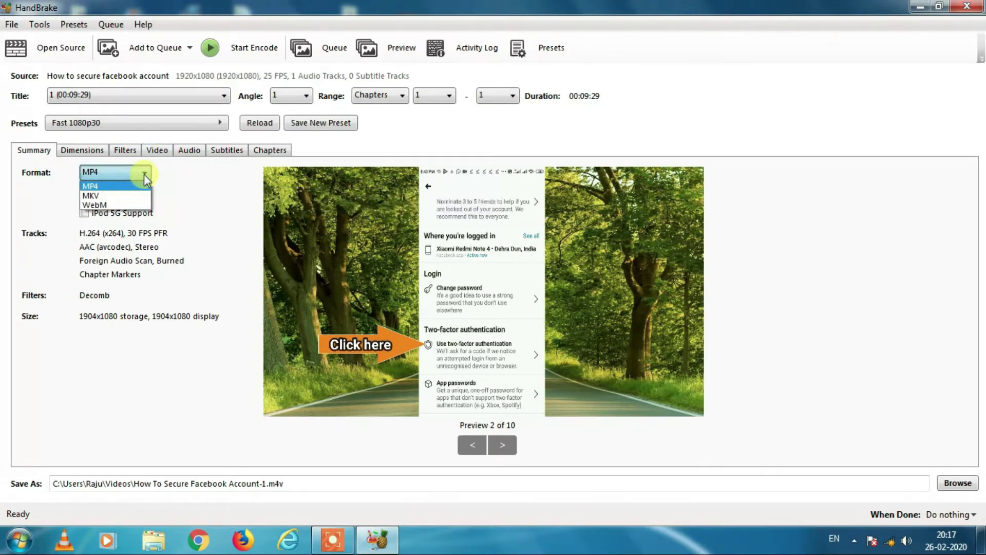
left_click(144, 174)
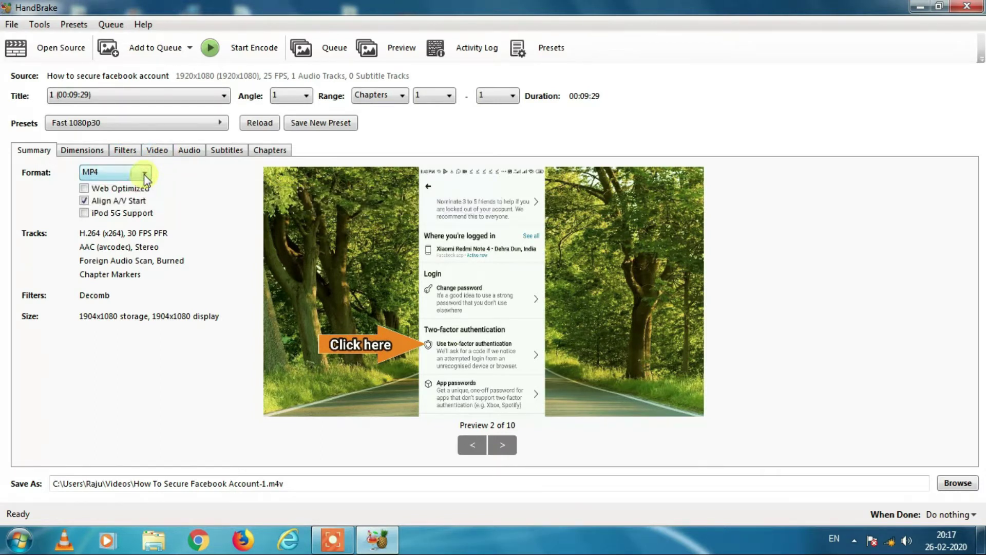
Step: Set the video encoding to Constant Framerate with a Constant Quality of RF 25.5
left_click(161, 150)
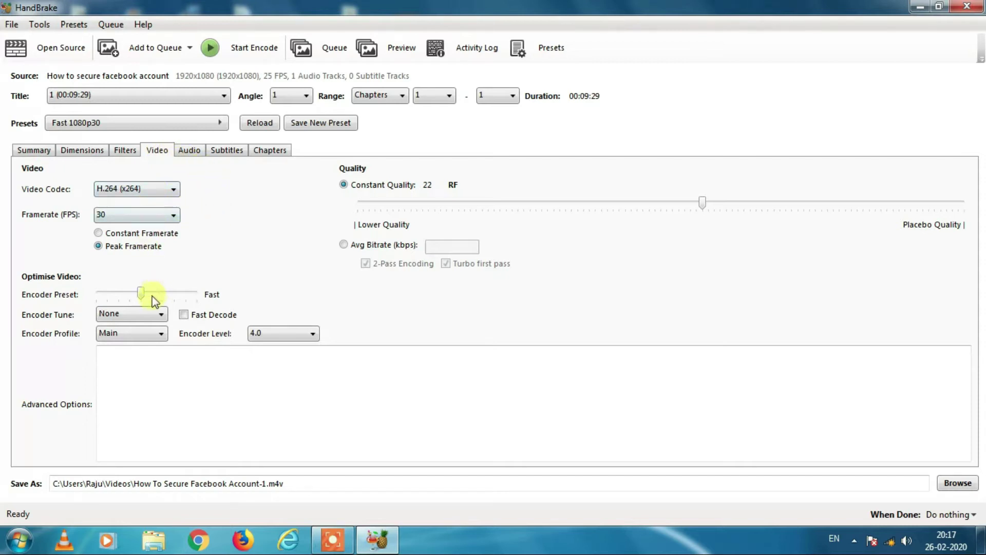
left_click(100, 233)
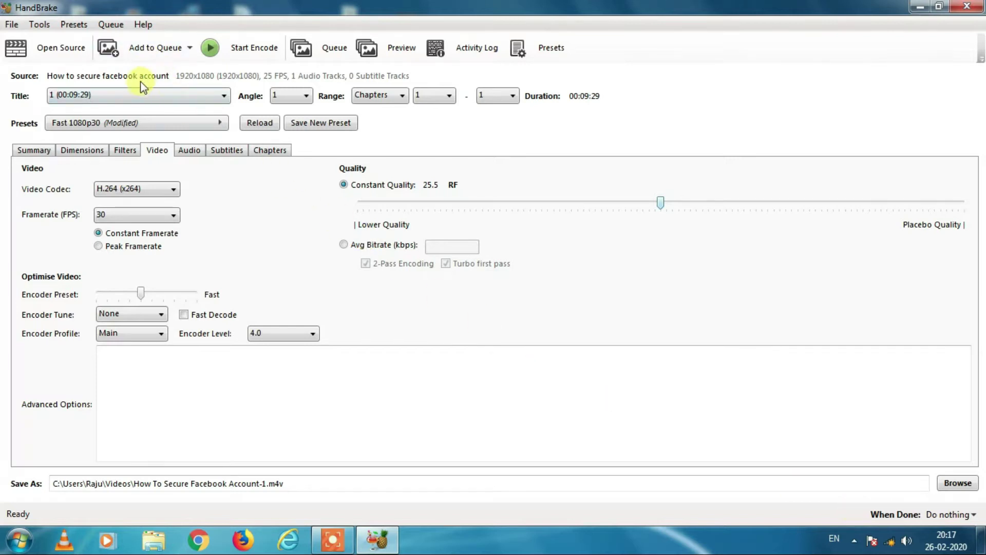
Step: Start encoding the video and close HandBrake once the queue has finished
left_click(248, 51)
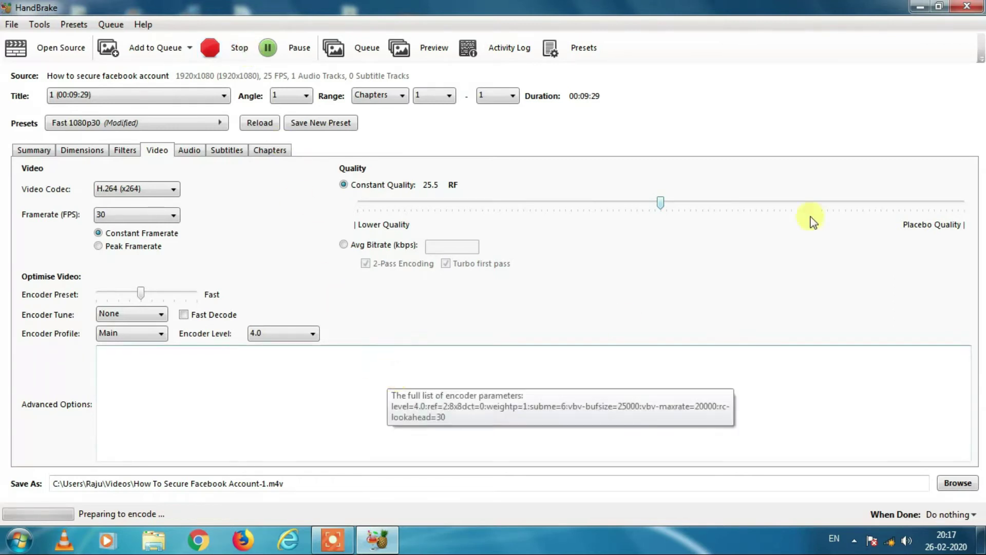
left_click_drag(820, 10, 686, 31)
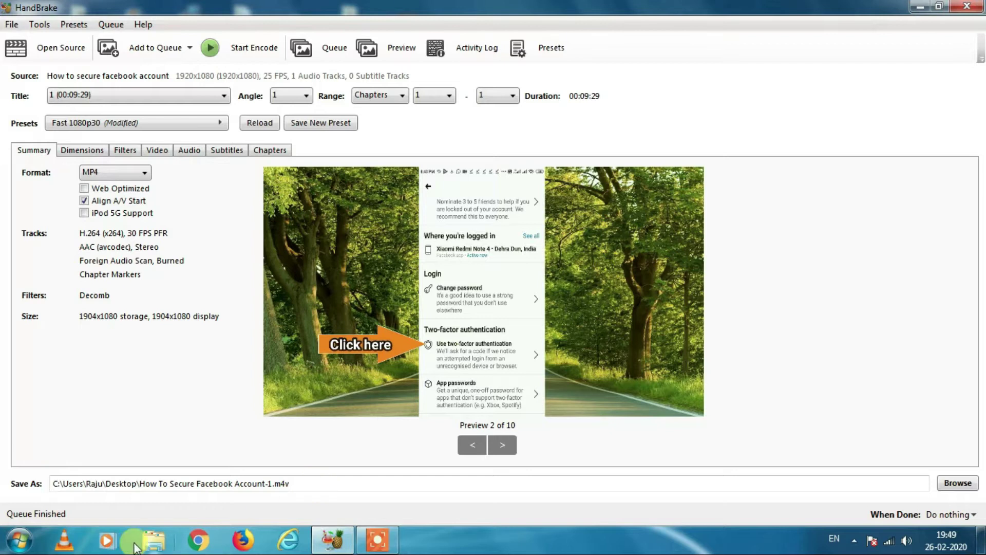
left_click(966, 7)
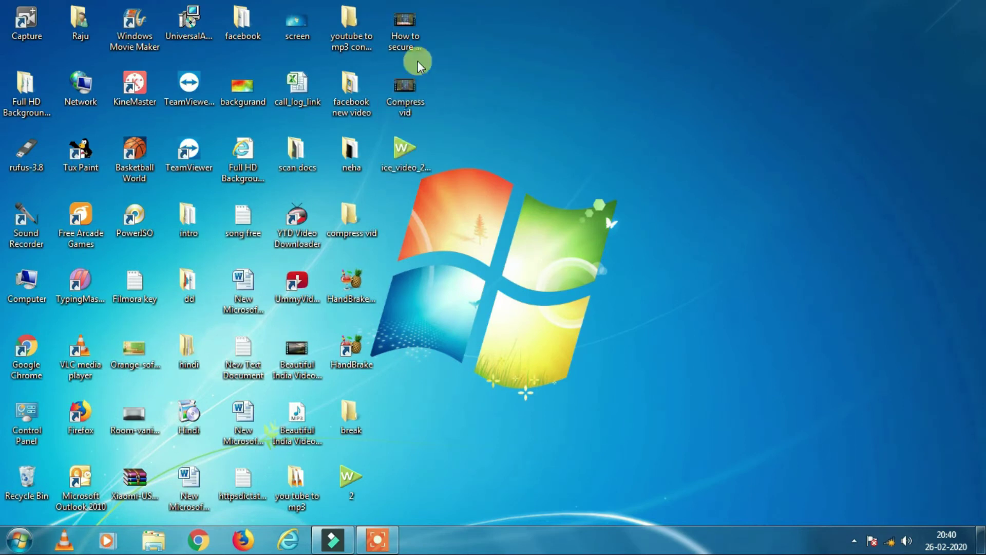
Step: Review the original "How to secure facebook account" video's size in its properties for comparison, and close them
left_click(411, 34)
right_click(414, 32)
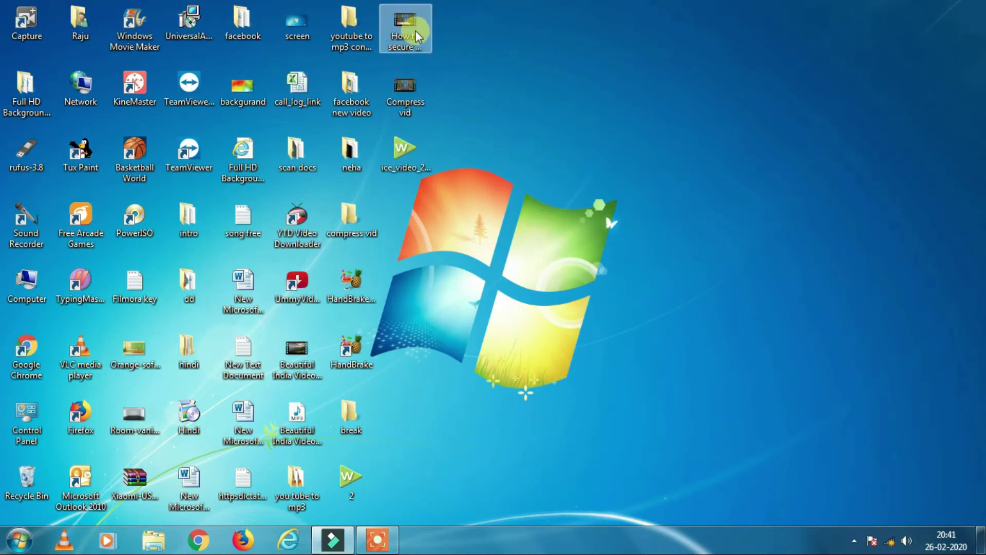
left_click(502, 407)
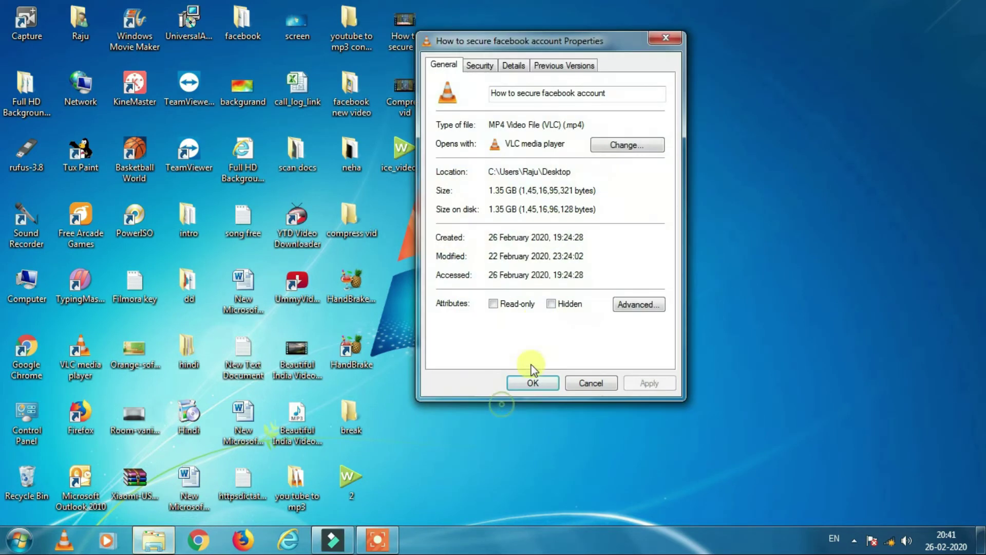
left_click(584, 382)
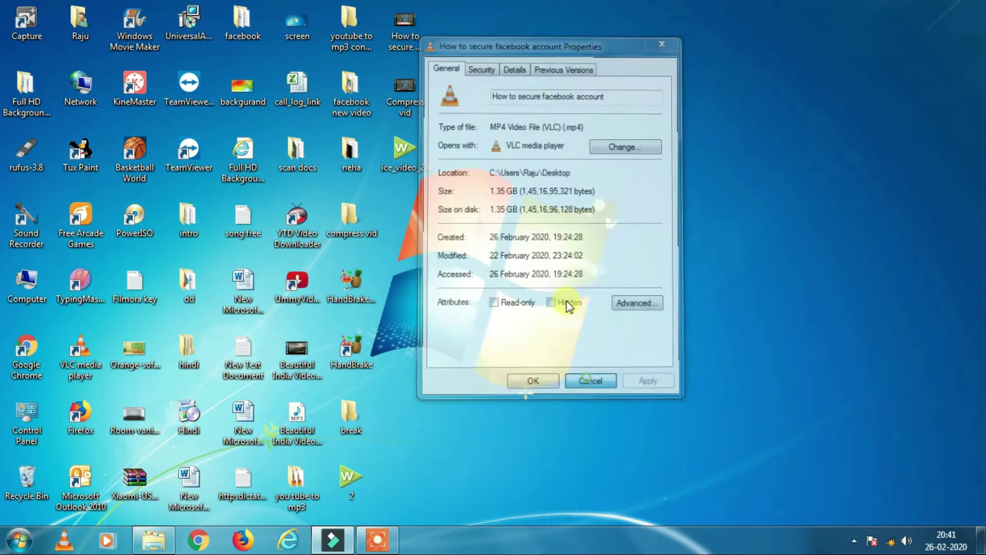
Step: Check the file size of the desktop video "Compress vid" in its properties, and close them
left_click(409, 102)
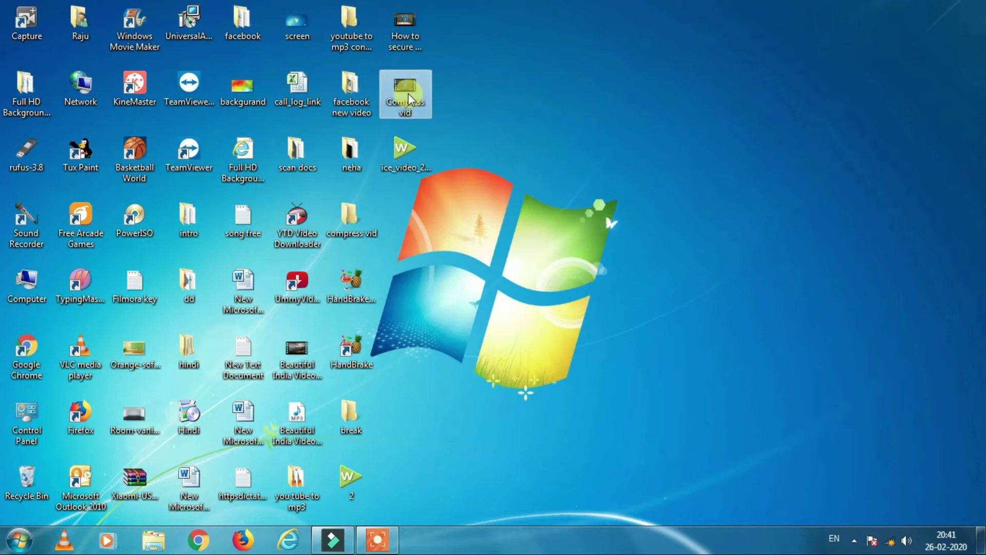
right_click(411, 101)
left_click(472, 420)
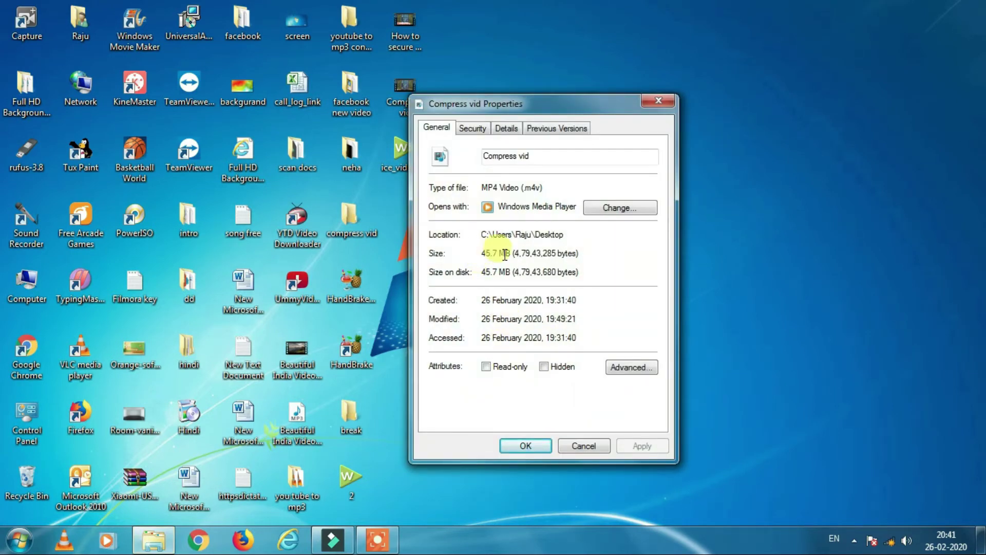
left_click(480, 253)
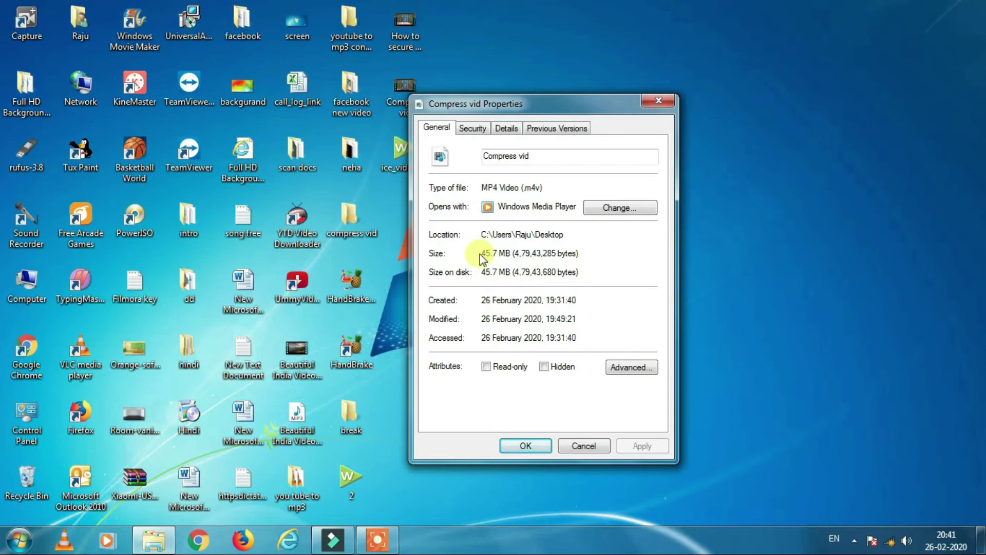
left_click_drag(481, 253, 516, 271)
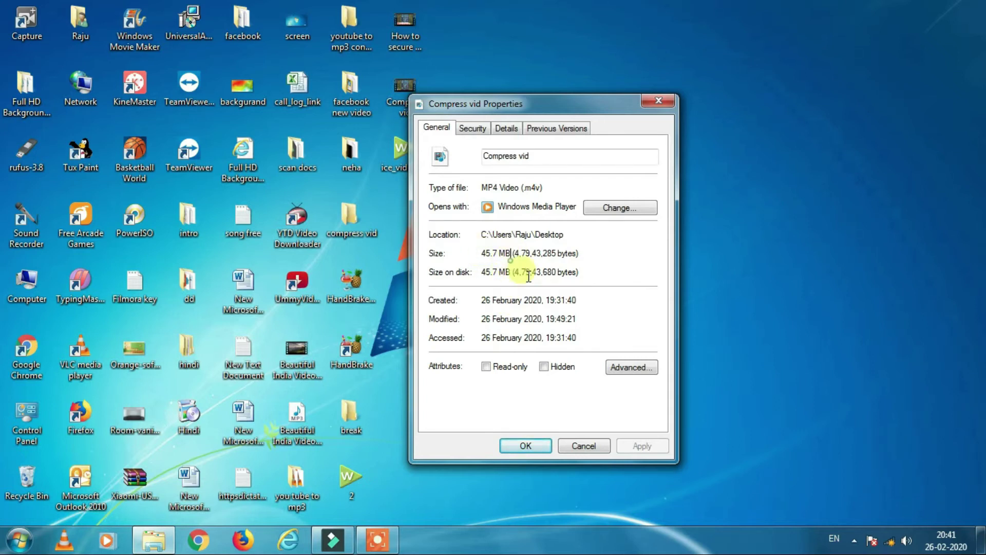
left_click(530, 445)
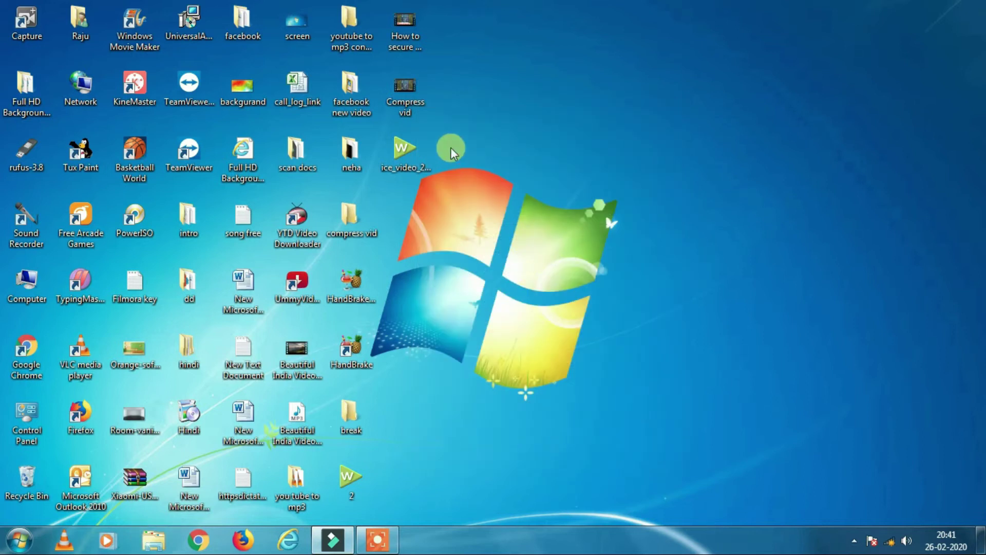
Step: Open the original "How to secure facebook account" video from the desktop with VLC media player to view its playback
right_click(412, 34)
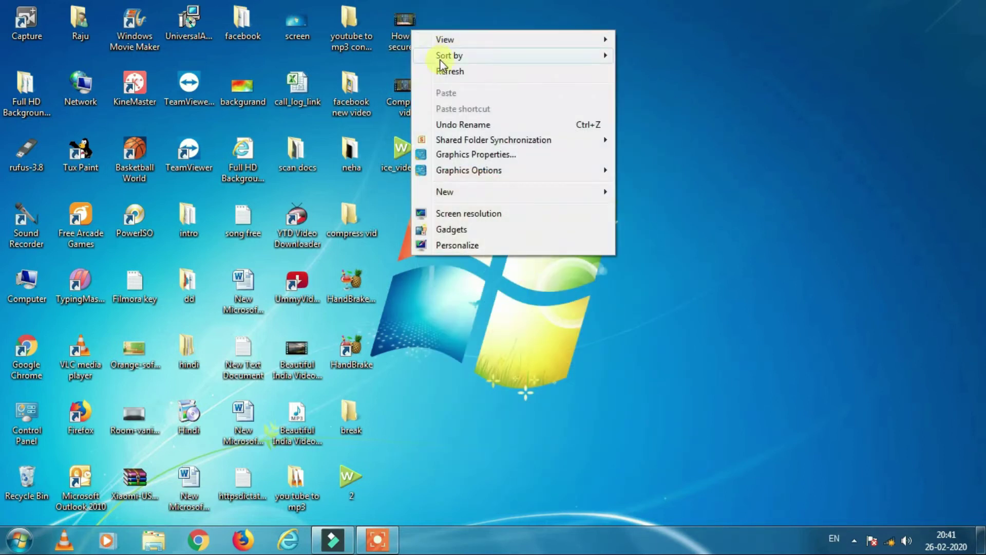
left_click(406, 40)
right_click(405, 40)
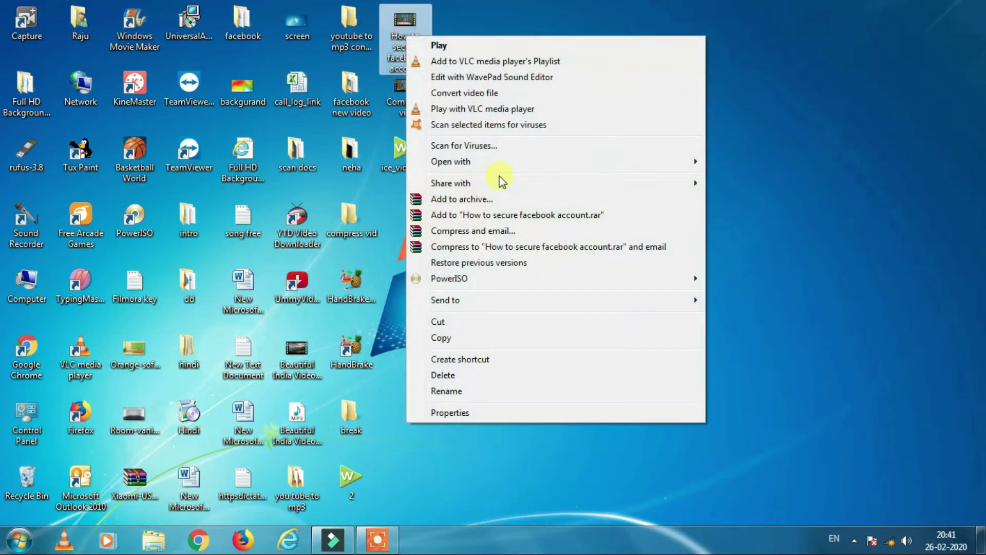
mouse_move(508, 163)
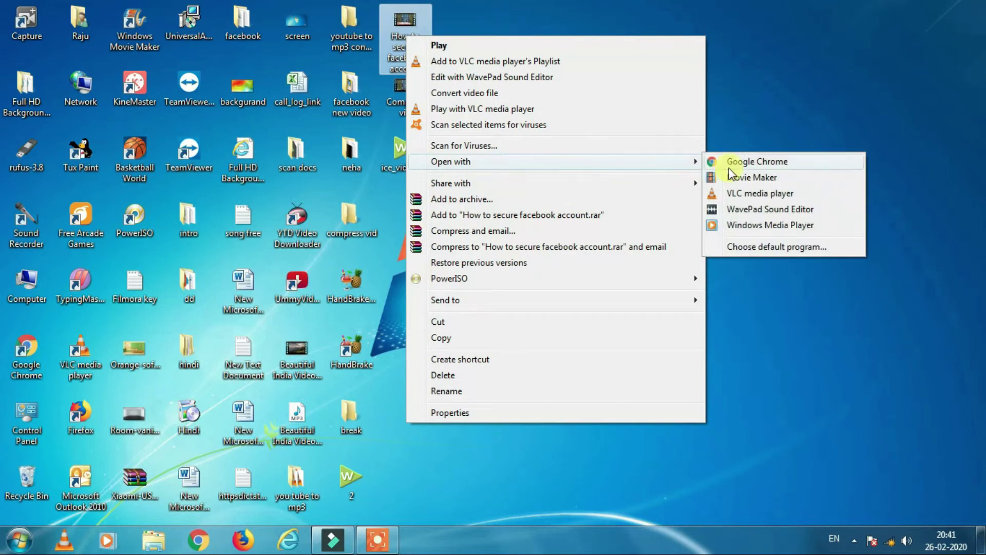
left_click(759, 196)
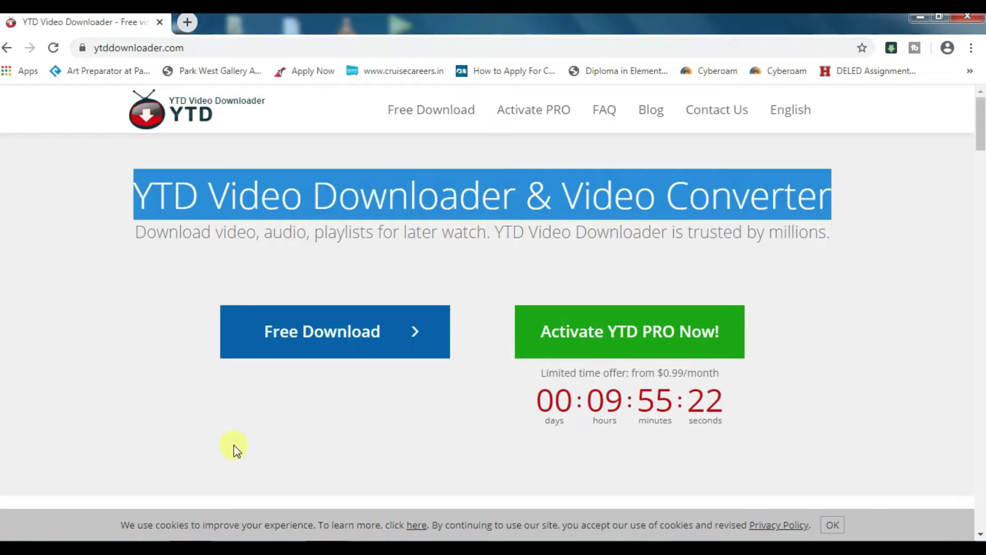
Step: Switch to Chrome, search Google for "ytd youtube download" and open the YTD Video Downloader website
left_click(187, 21)
left_click(154, 21)
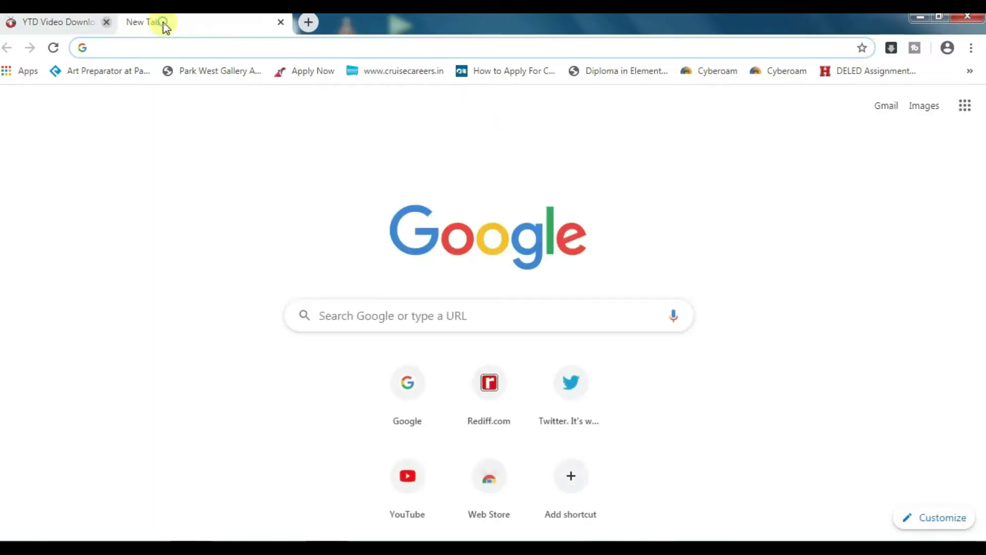
left_click(408, 390)
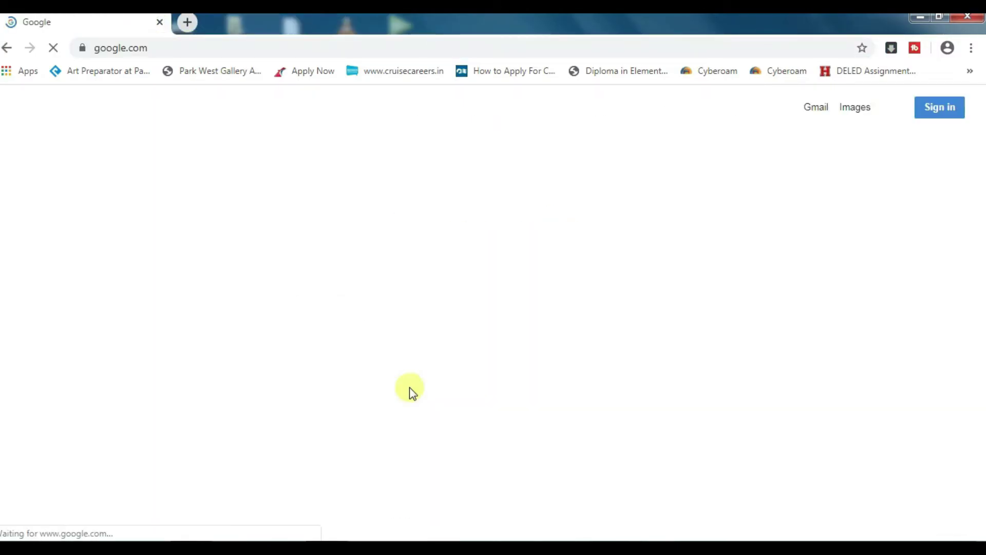
left_click(331, 318)
type("ytd")
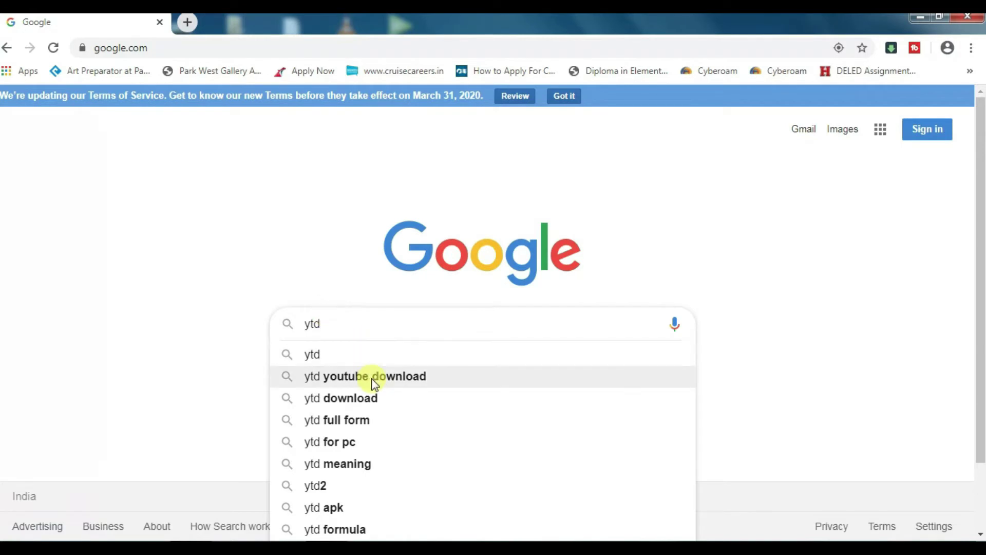
left_click(372, 380)
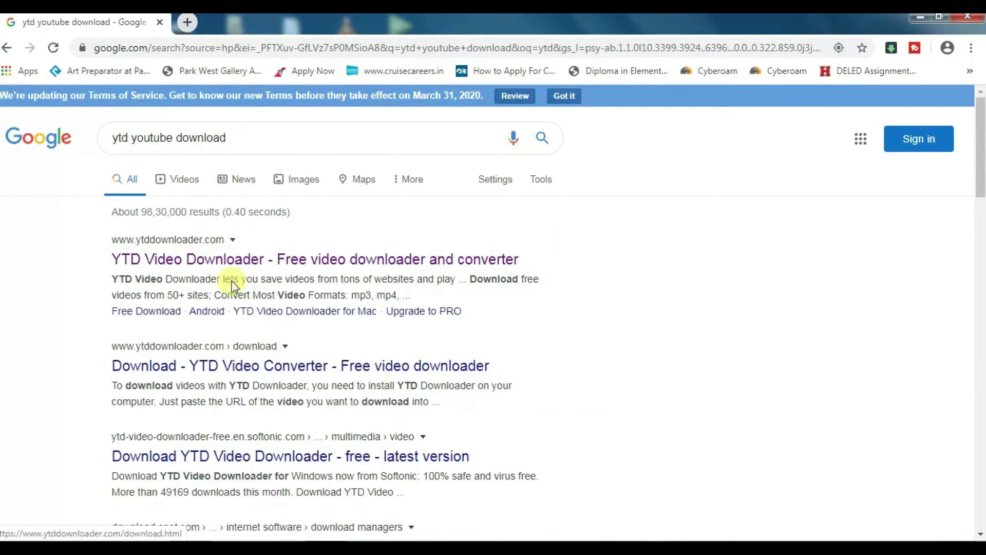
left_click(357, 265)
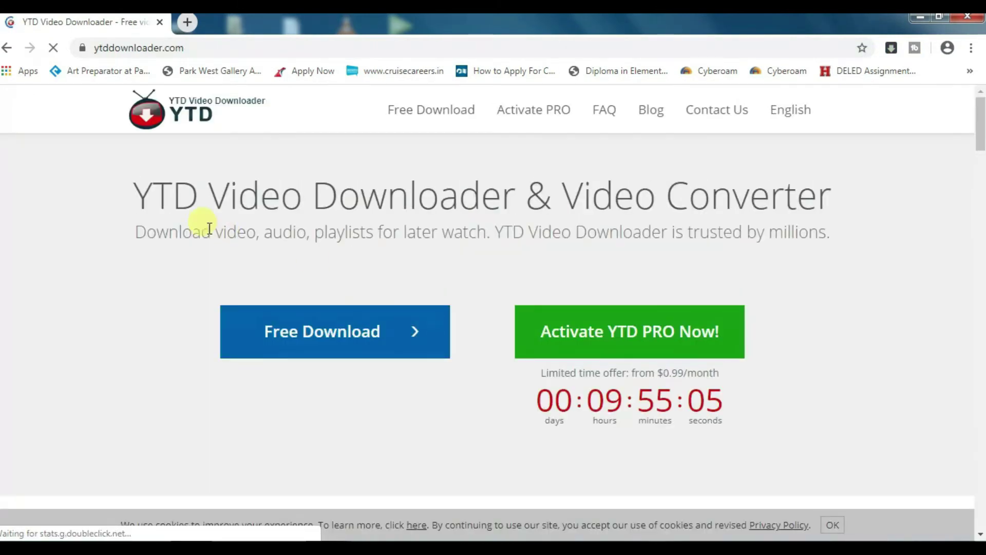
Step: Download the free YTD Video Downloader setup file and run it
left_click_drag(132, 187, 773, 200)
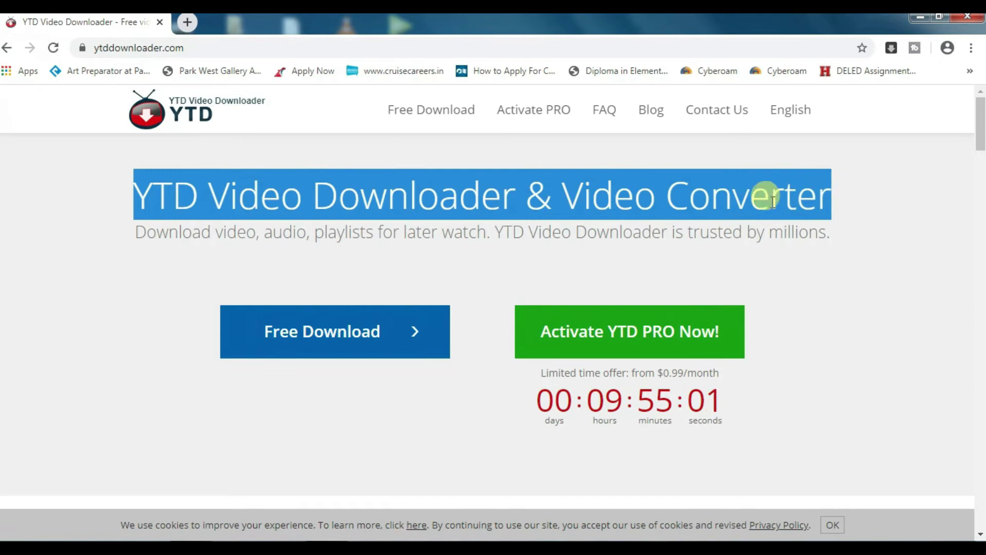
left_click(339, 340)
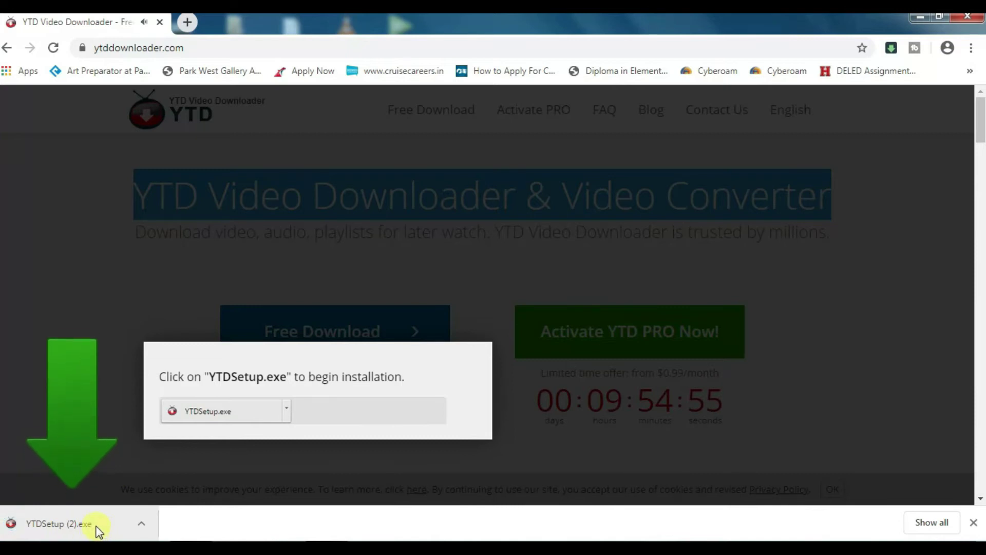
left_click(97, 526)
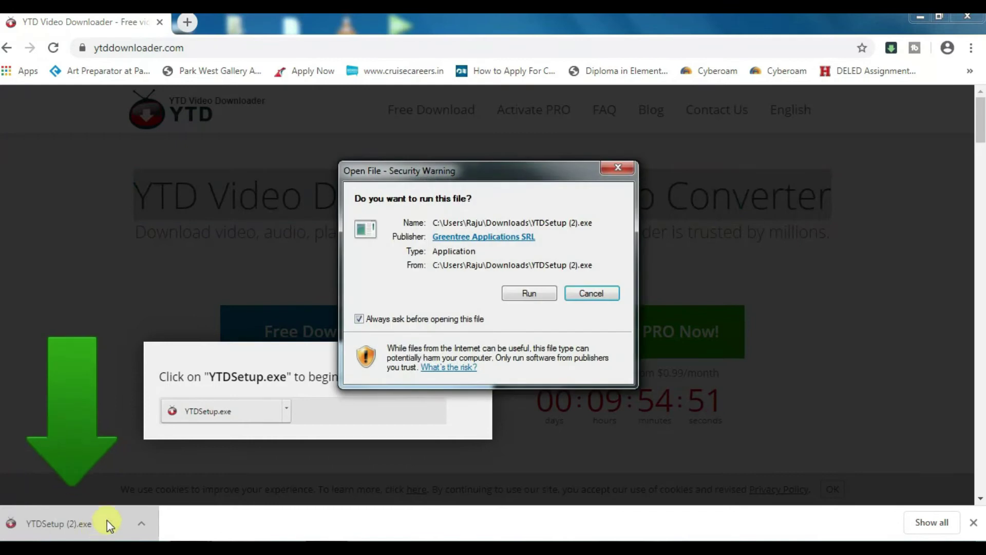
left_click(531, 297)
Step: Minimize the browser, accept the YTD Video Downloader licence, install the program and finish the setup
left_click(914, 16)
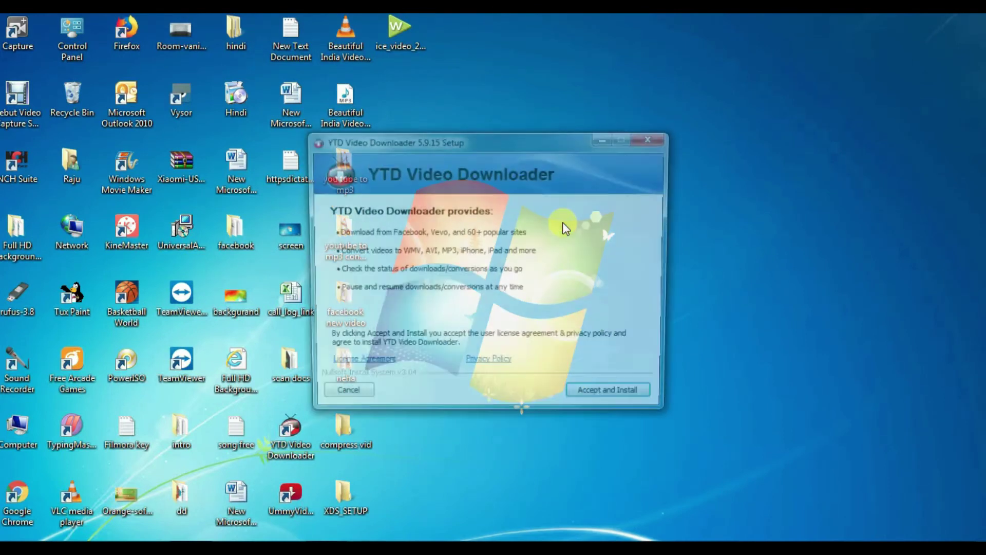
left_click(602, 400)
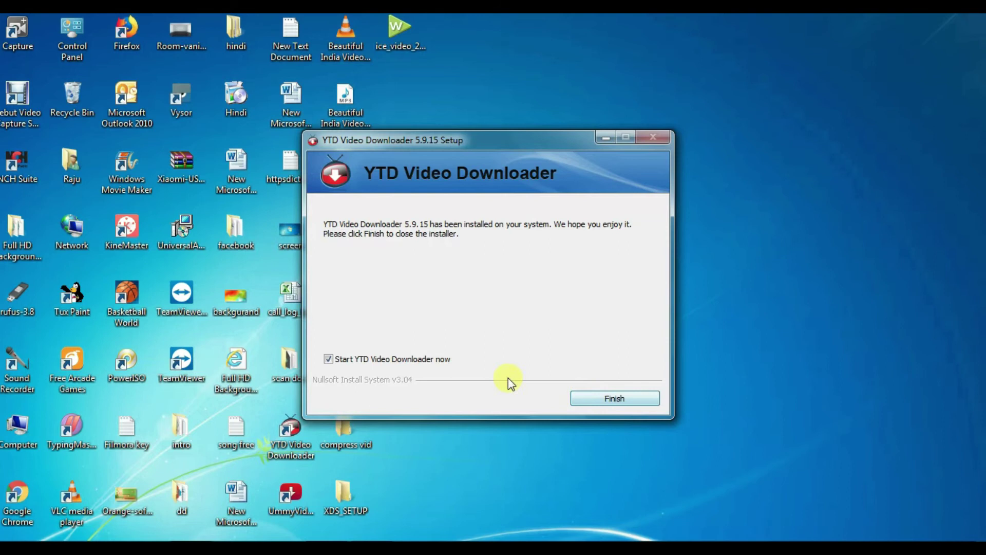
left_click(614, 399)
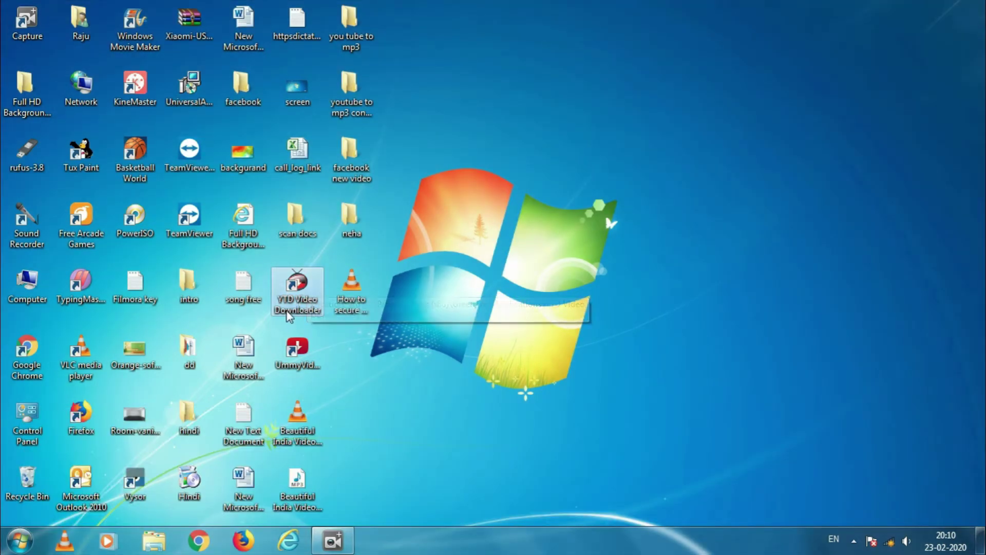
Step: Check the file size of the desktop video "How to secure facebook account" in its properties, and close them
left_click(362, 308)
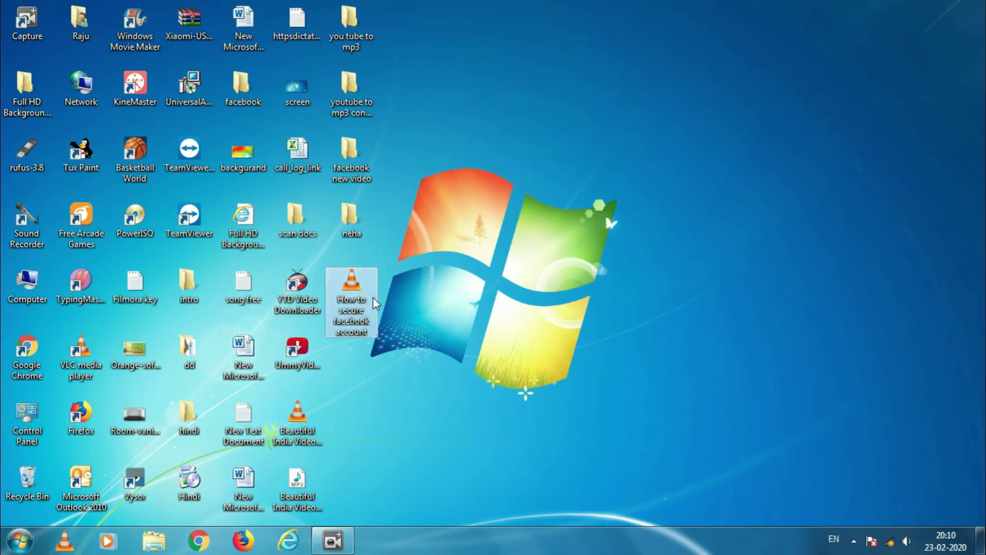
right_click(360, 298)
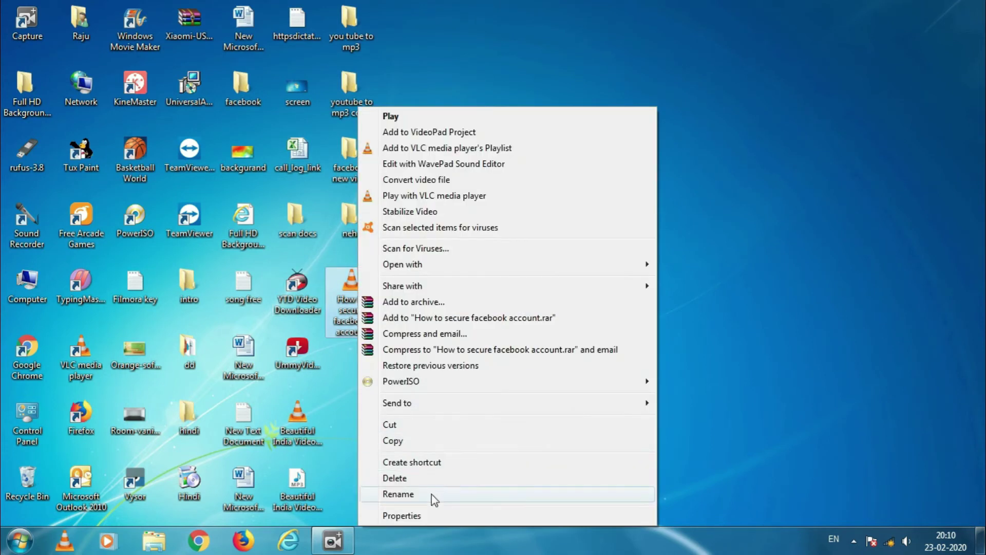
left_click(440, 515)
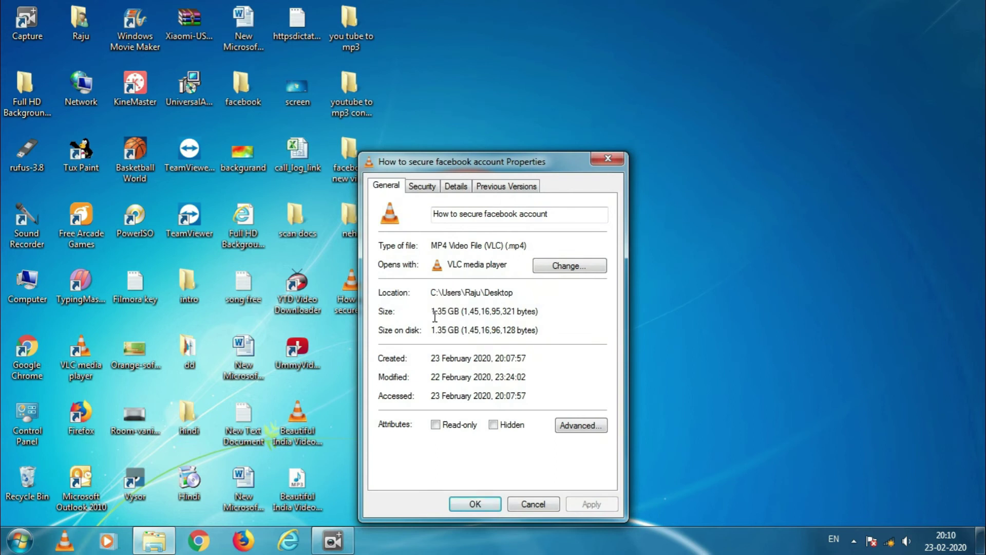
left_click_drag(459, 311, 435, 312)
left_click(477, 504)
left_click(354, 295)
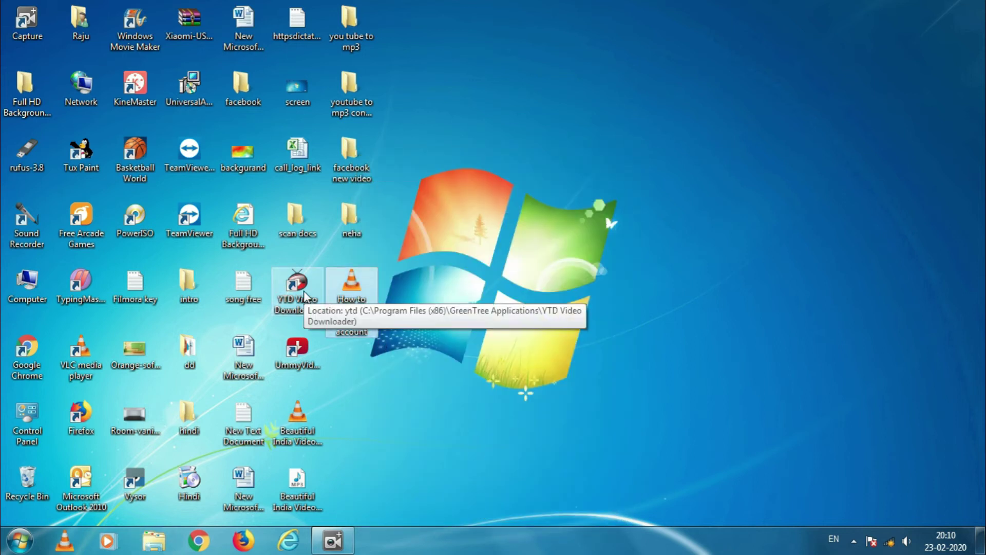
Step: Launch YTD Video Downloader, move its window clear of the desktop icons and show its video conversion settings
double_click(304, 295)
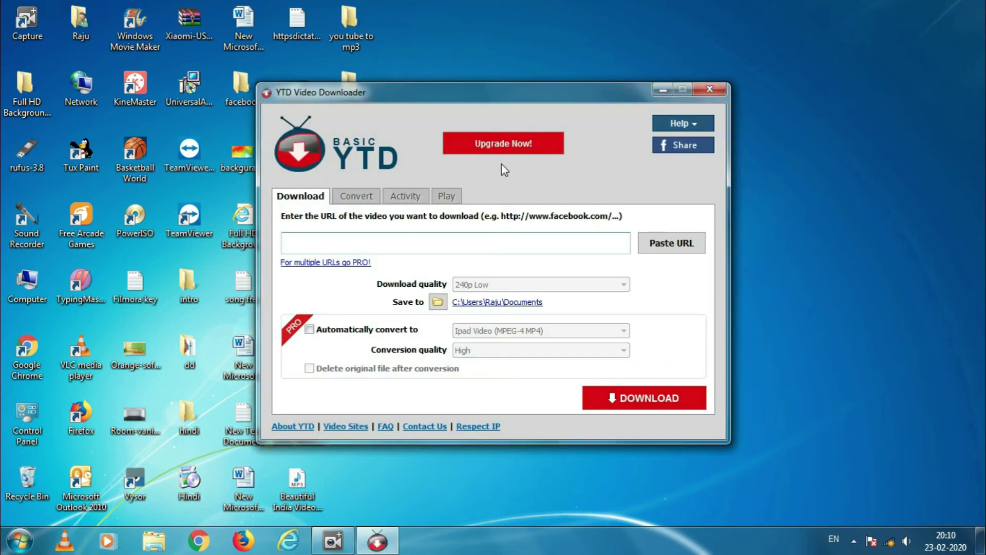
left_click_drag(541, 96, 722, 86)
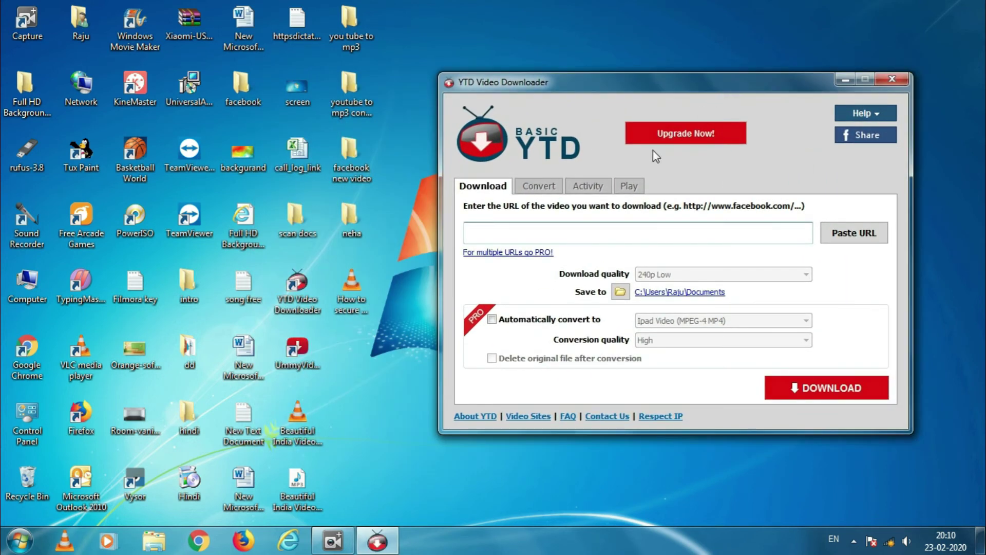
left_click(493, 226)
left_click(538, 188)
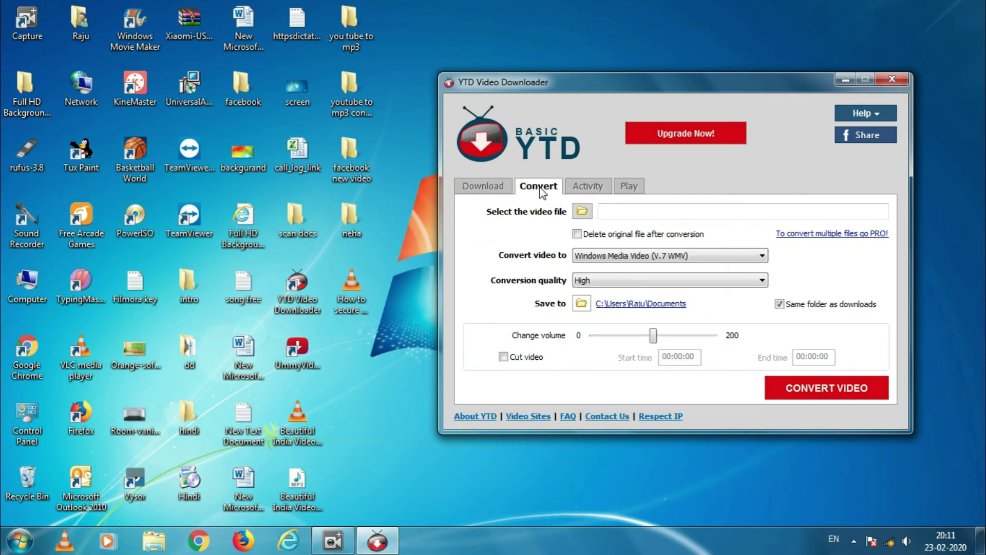
Step: Load "How to secure facebook account.mp4" from the Desktop as the video file to convert
left_click(362, 285)
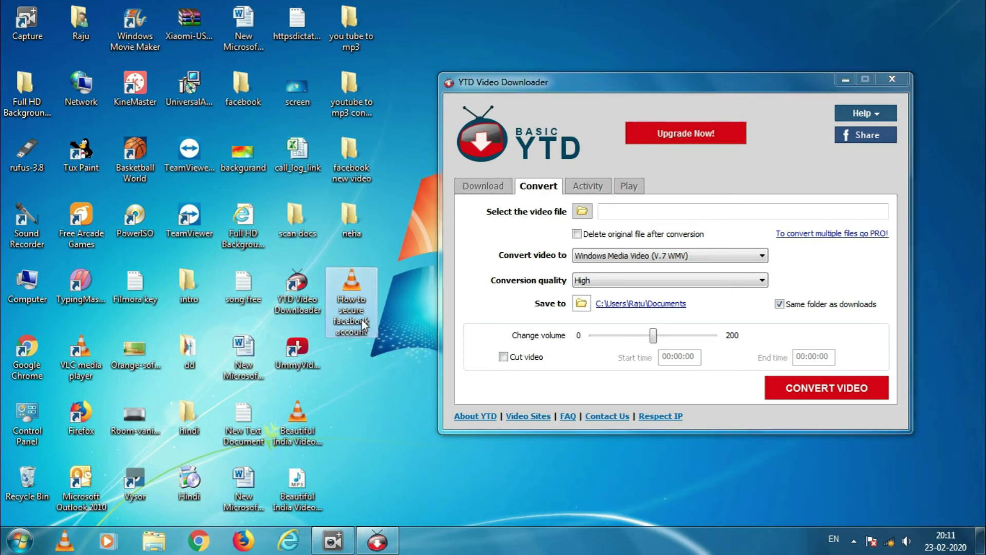
left_click(581, 212)
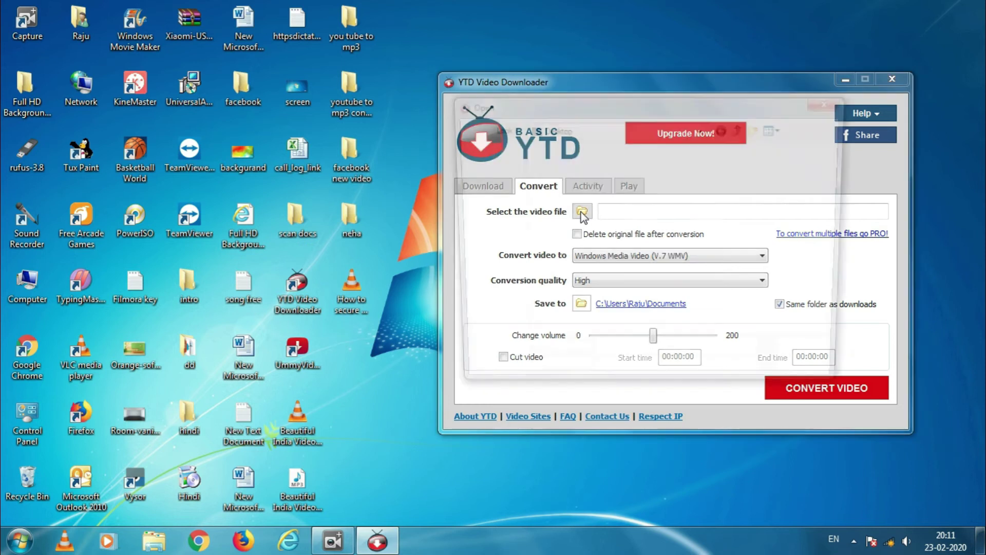
left_click_drag(636, 111, 651, 96)
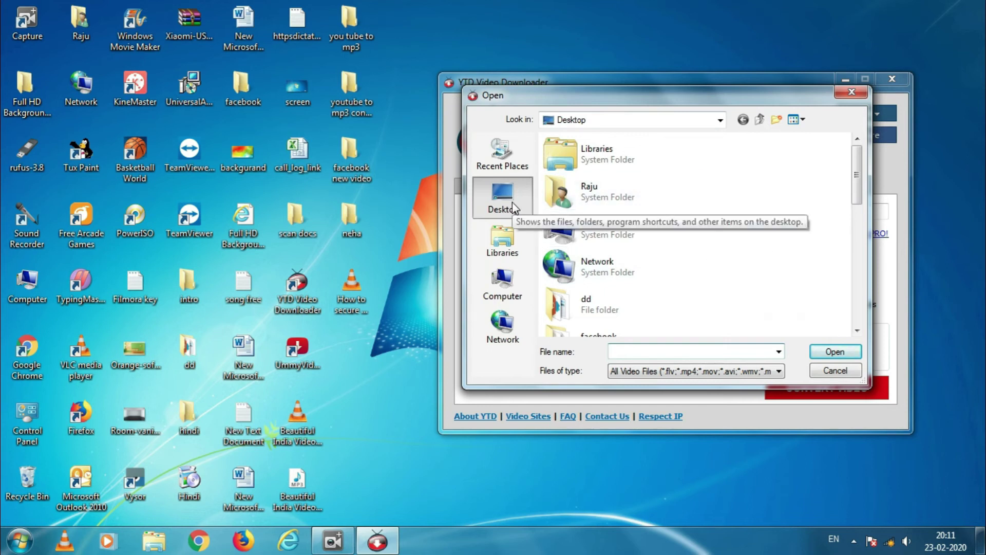
left_click_drag(856, 185, 855, 305)
left_click(633, 321)
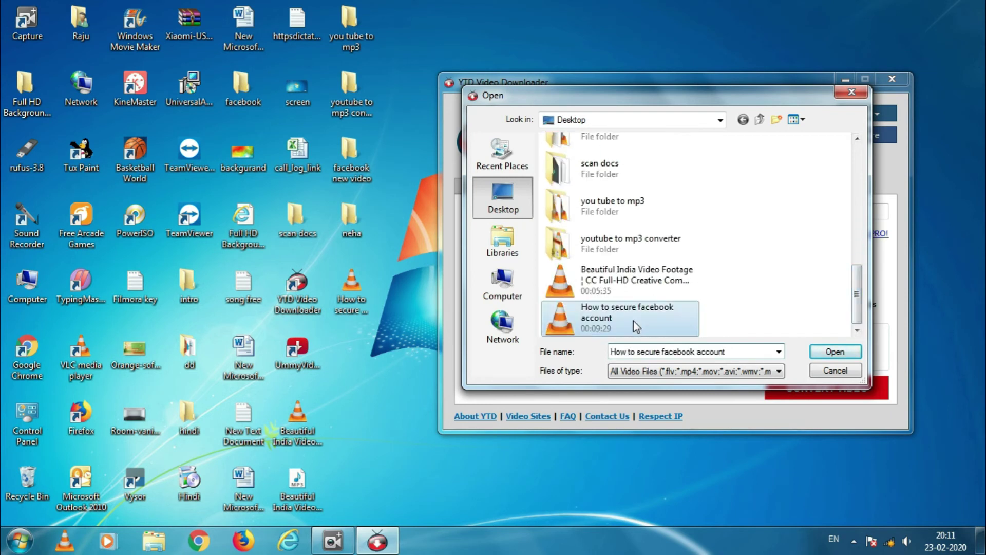
left_click(835, 352)
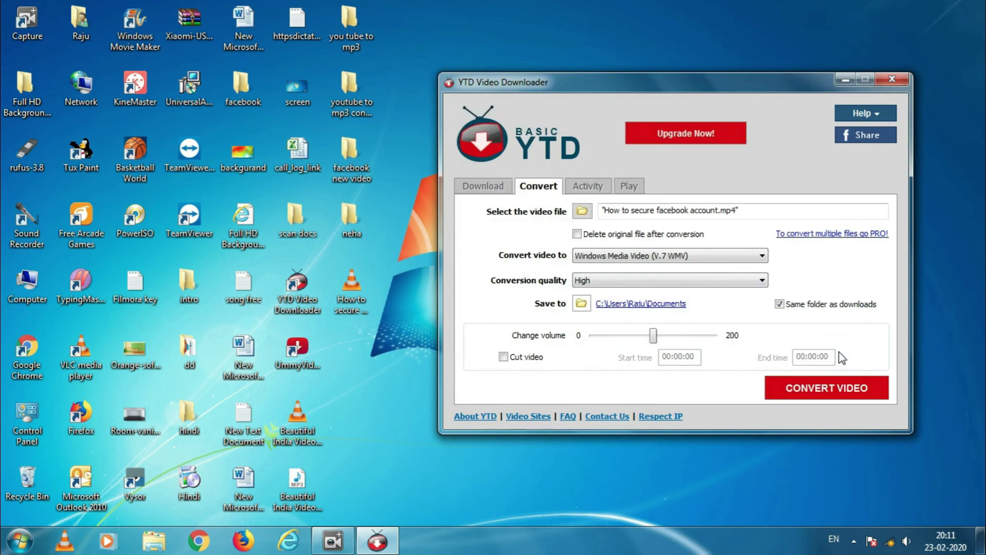
Step: Choose Windows Media Video (V.7 WMV) as the conversion format and turn off saving to the same folder as downloads
left_click(653, 256)
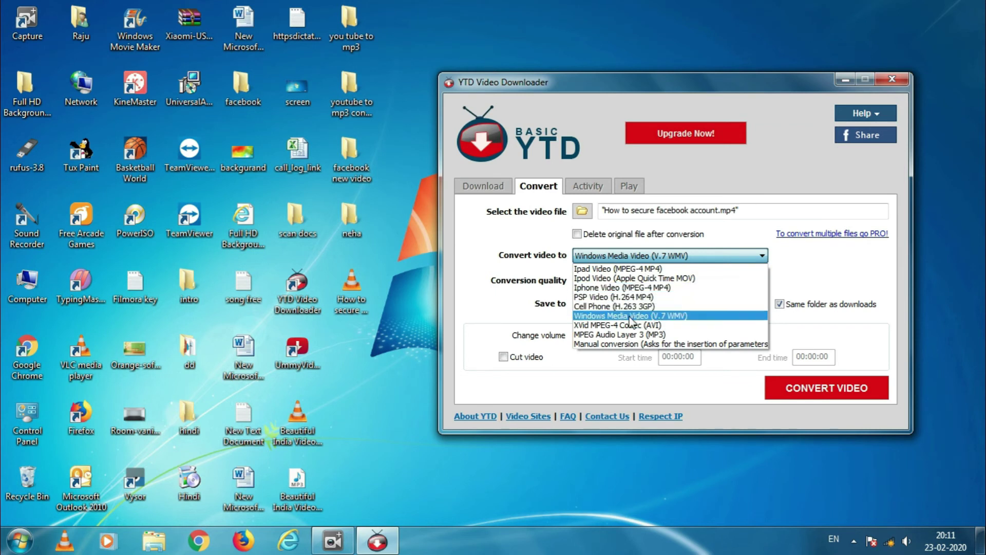
left_click(664, 317)
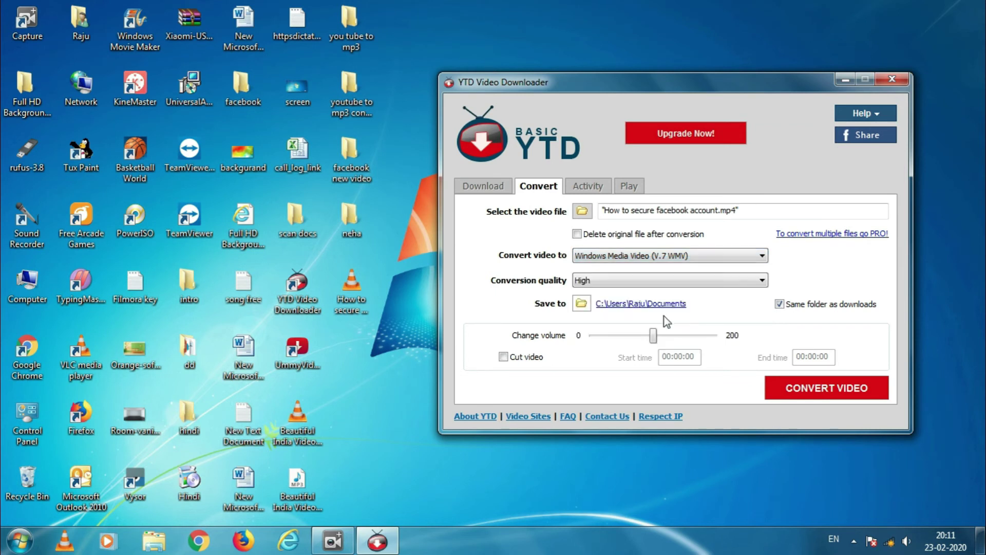
left_click(683, 304)
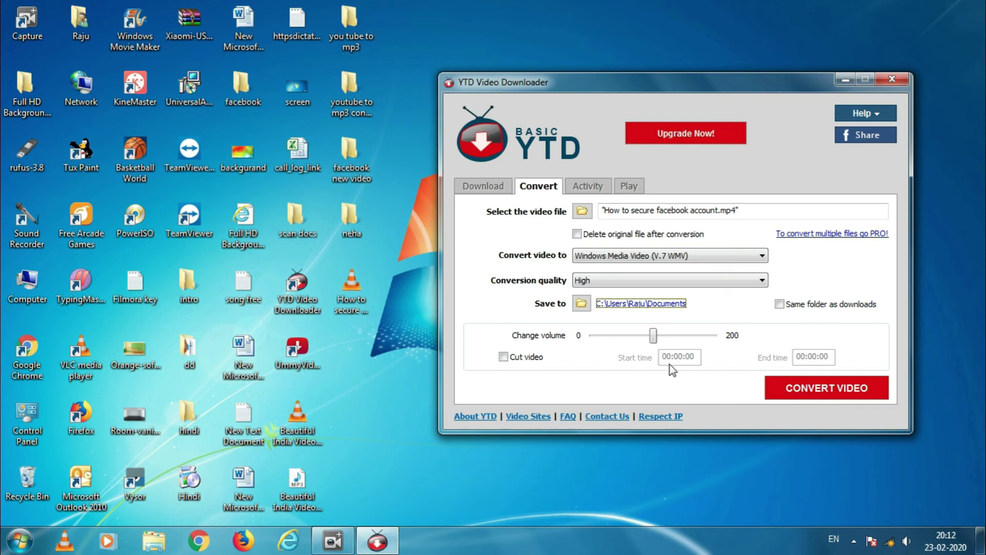
Step: Try out the Cut video option with its start and end time fields, and switch it off again
left_click(504, 356)
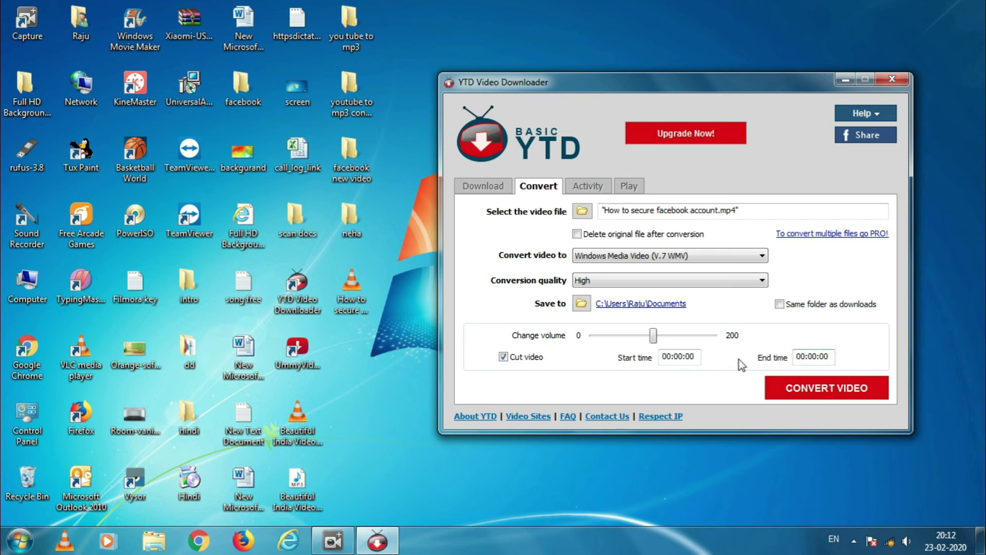
left_click(675, 354)
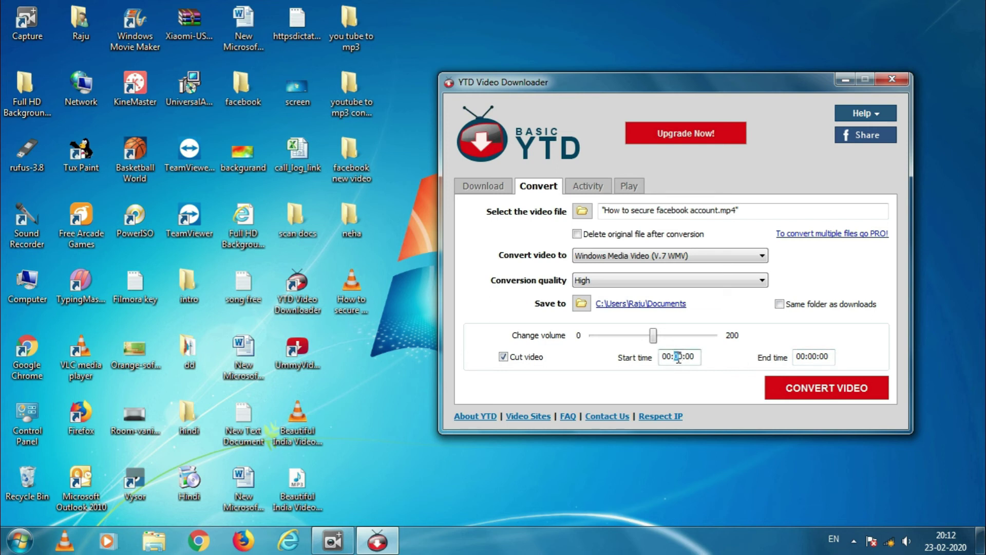
left_click(812, 355)
left_click(504, 357)
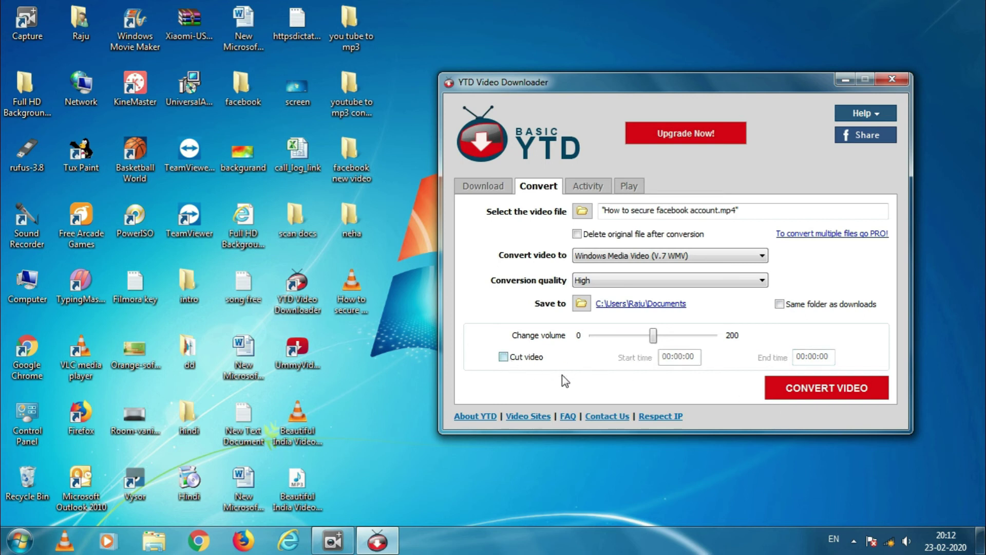
Step: Convert the video and select the completed "How to secure facebook account.wmv" entry in the activity list
left_click(808, 393)
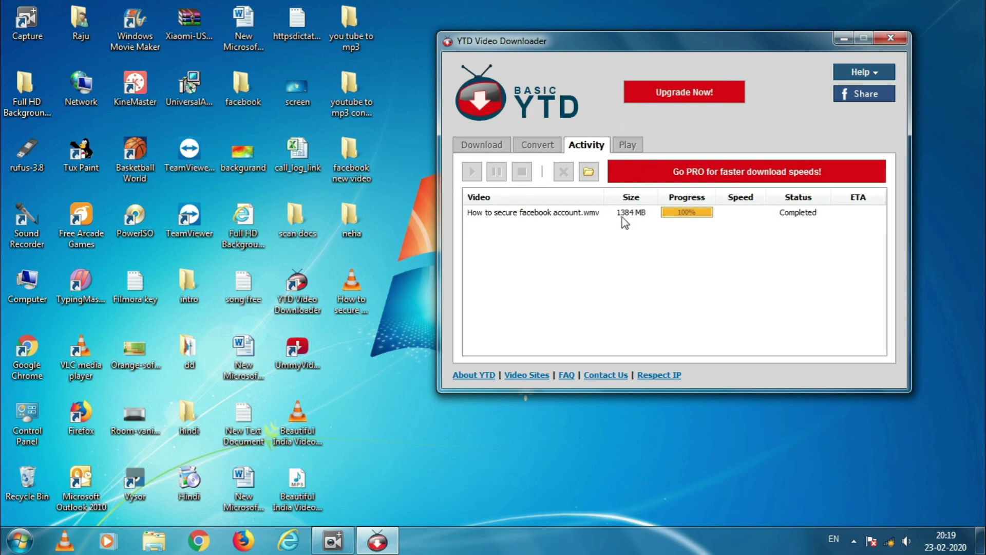
left_click(593, 215)
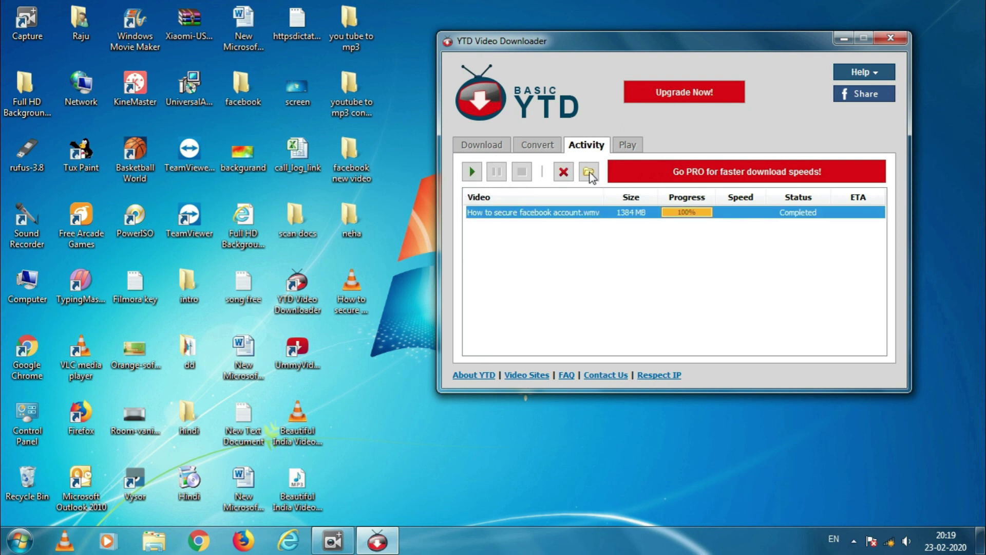
Step: Return to the conversion settings, show the desktop and paste the copied "How to secure facebook account" WMV video onto it
left_click(540, 147)
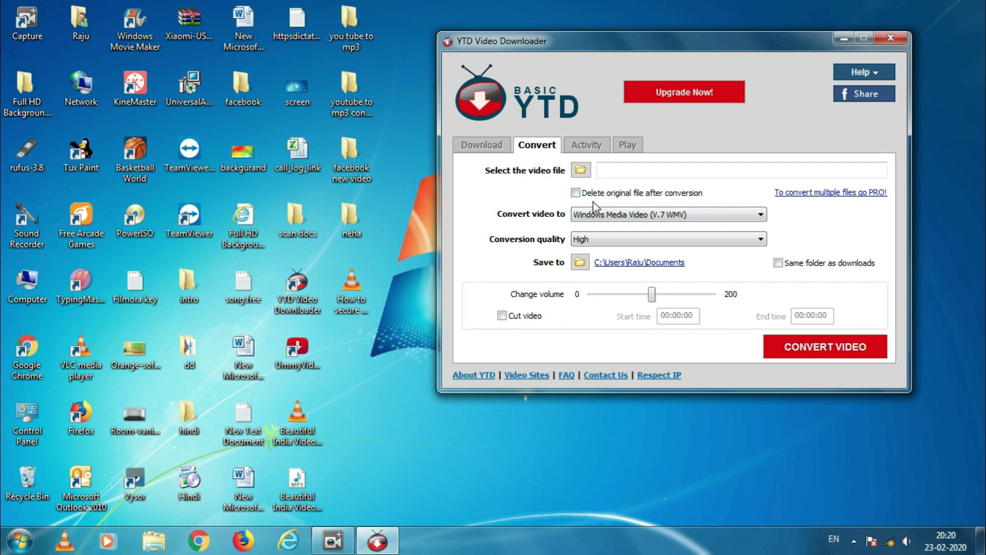
key("super+d")
right_click(591, 99)
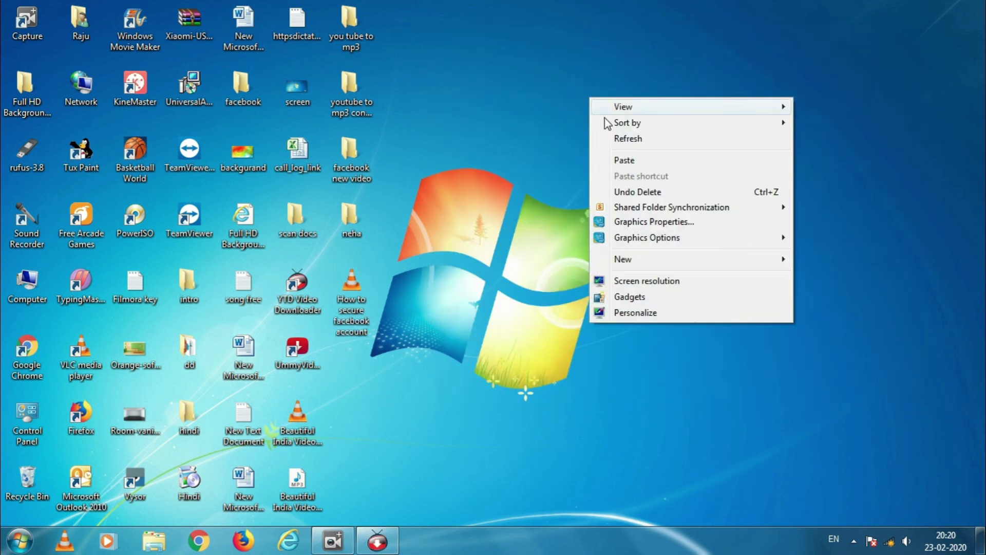
left_click(624, 159)
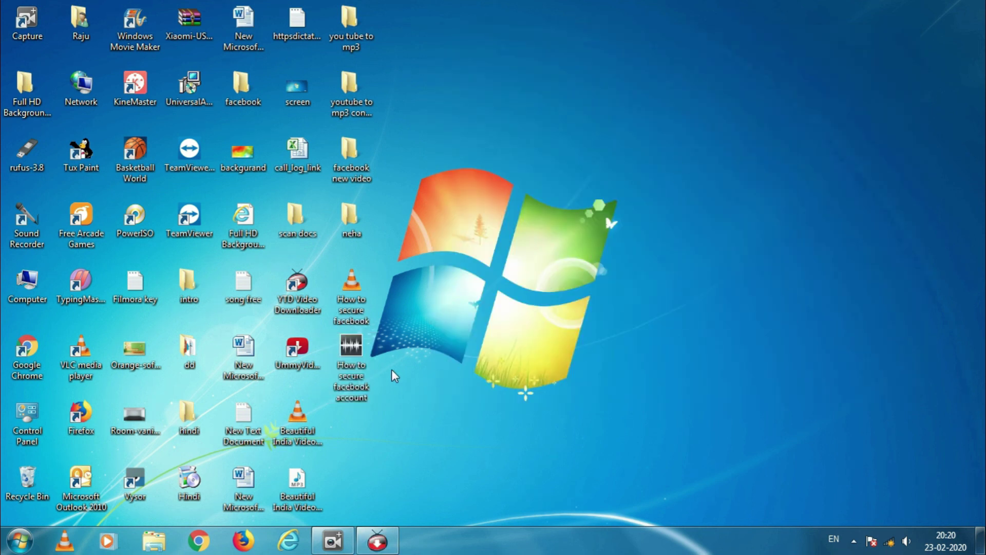
Step: Open the pasted "How to secure facebook account" WMV video from the desktop with VLC media player
right_click(353, 361)
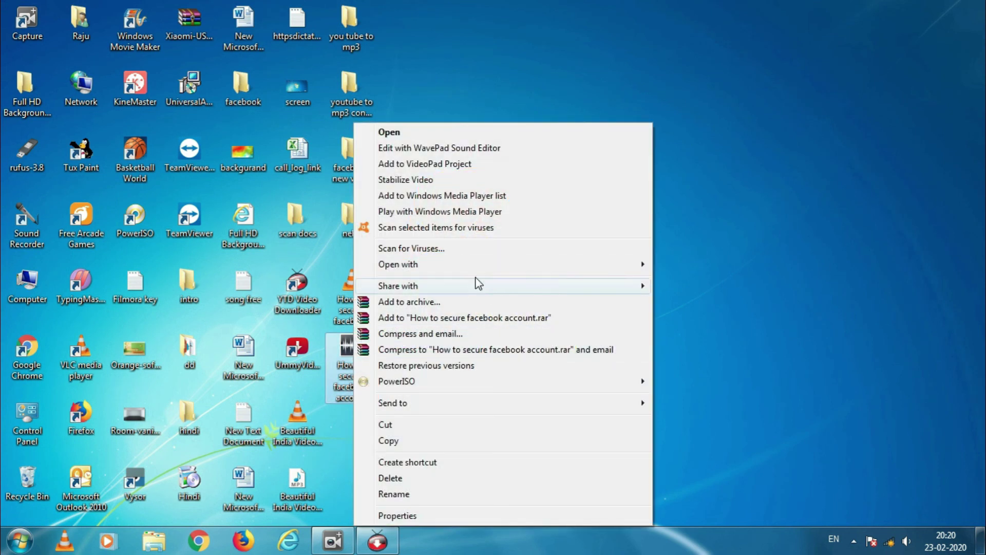
mouse_move(492, 266)
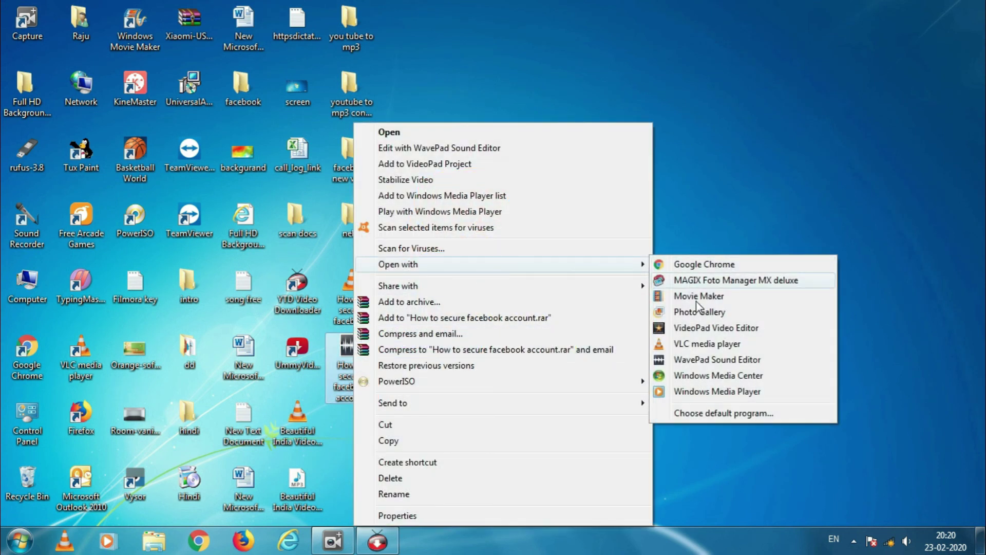
left_click(708, 343)
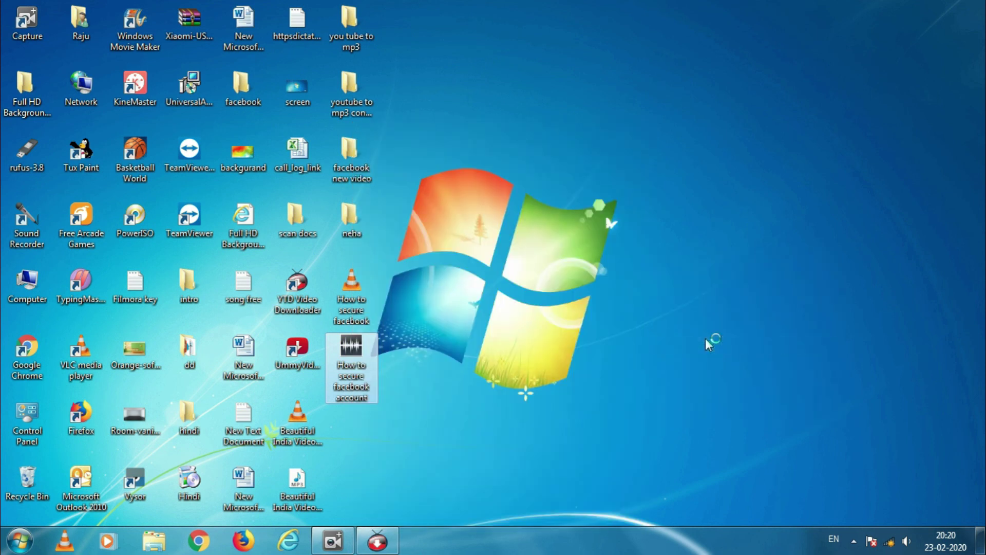